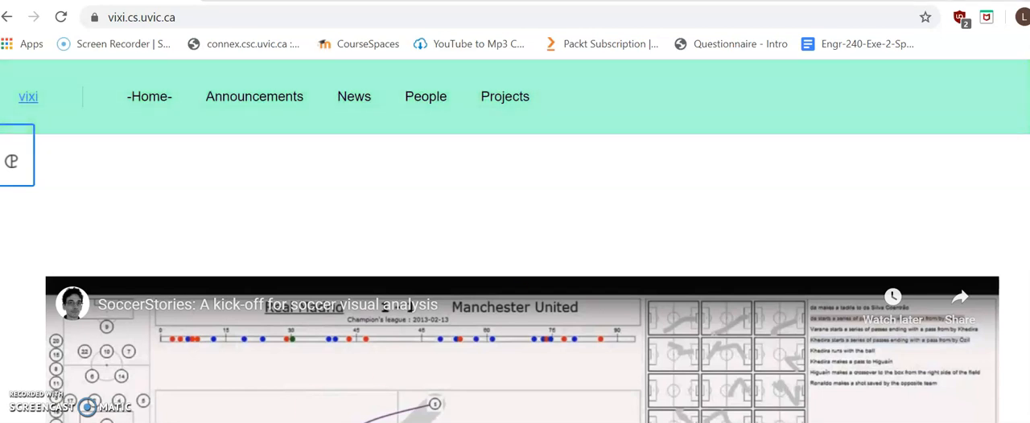
# Step: Launch the Cisco AnyConnect client and start a connection to vpn.uvic.ca
pyautogui.press('super')
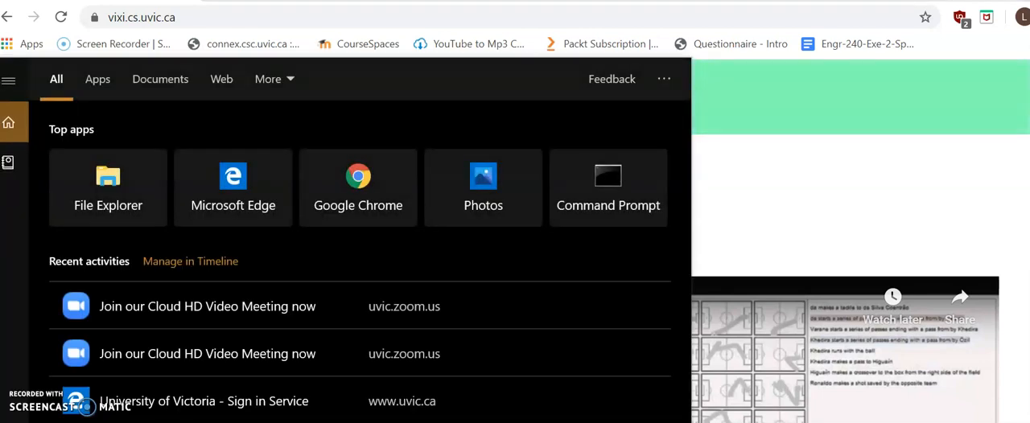
pyautogui.write('vpn')
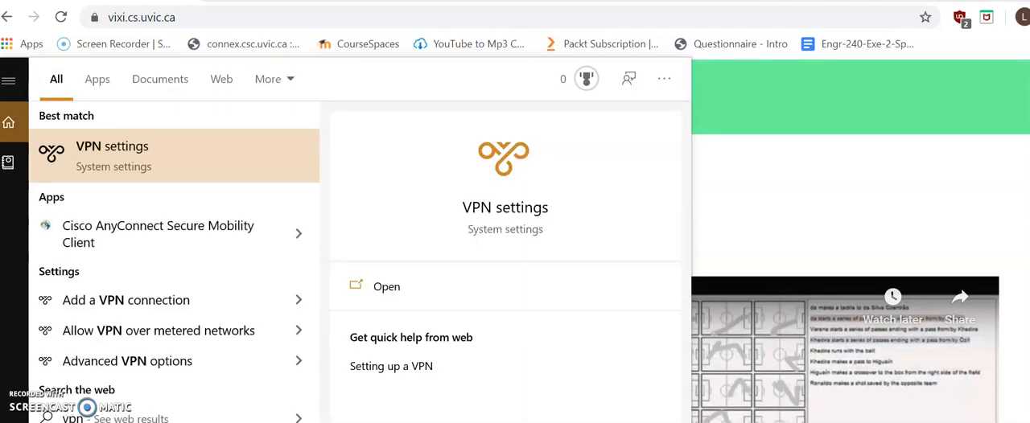
pyautogui.press('Down')
pyautogui.press('Return')
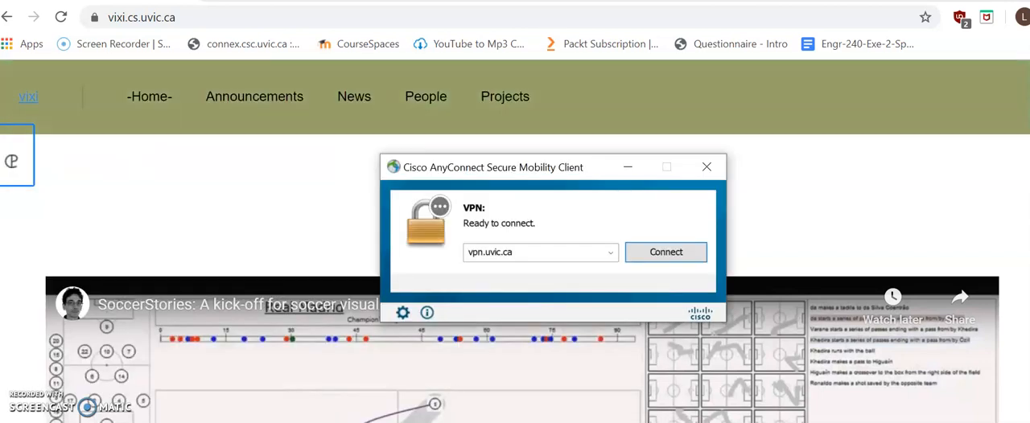
pyautogui.click(517, 253)
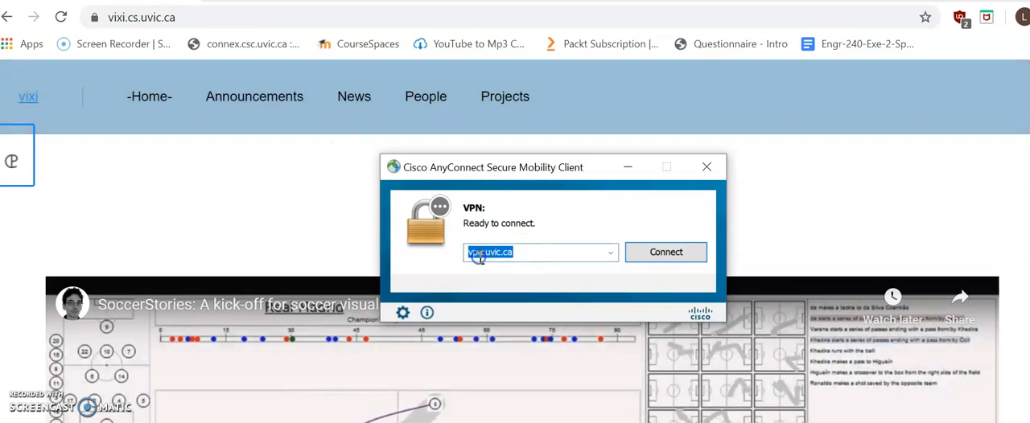
pyautogui.click(654, 253)
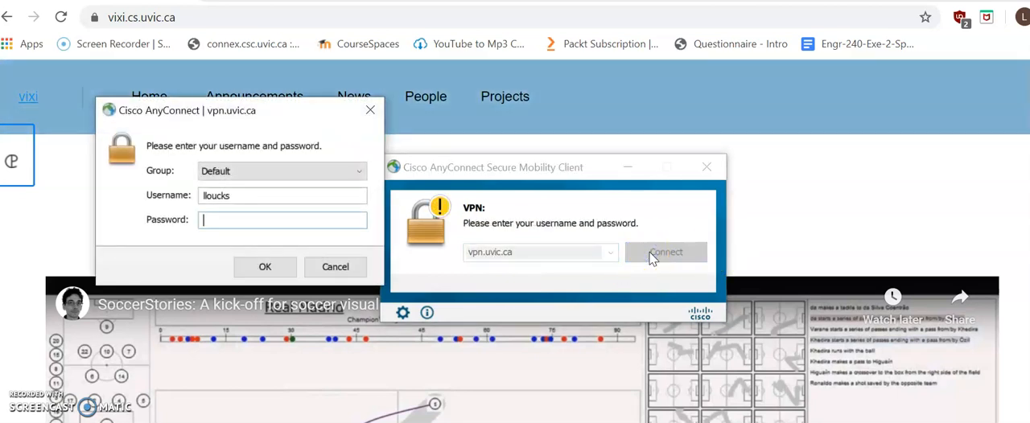
# Step: Enter the VPN account password, accept the access notice and minimize the VPN client
pyautogui.write('******')
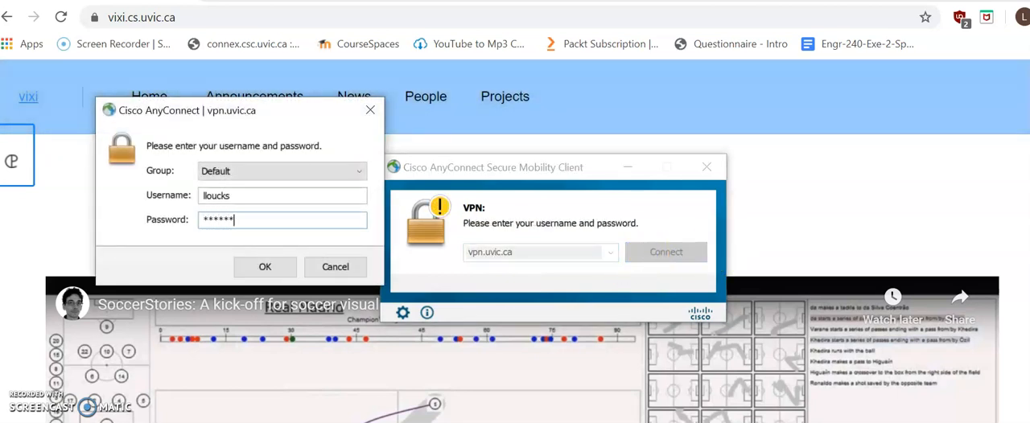
pyautogui.write('*********')
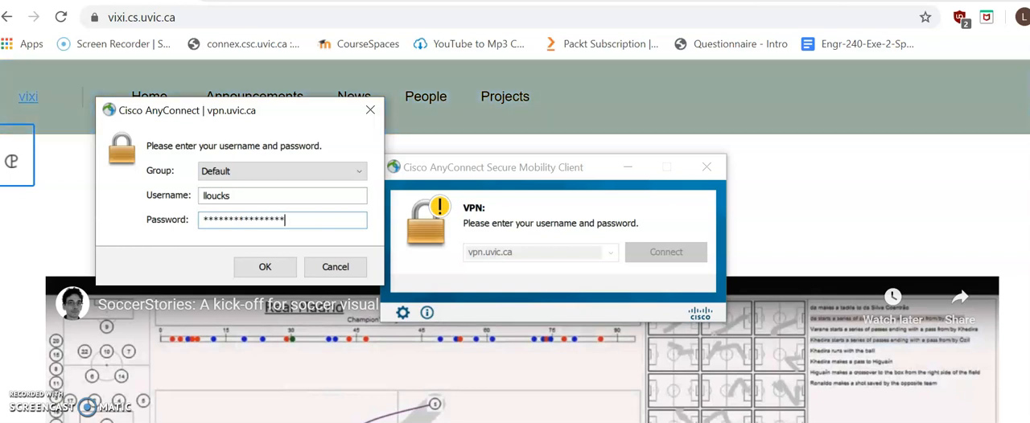
pyautogui.press('Return')
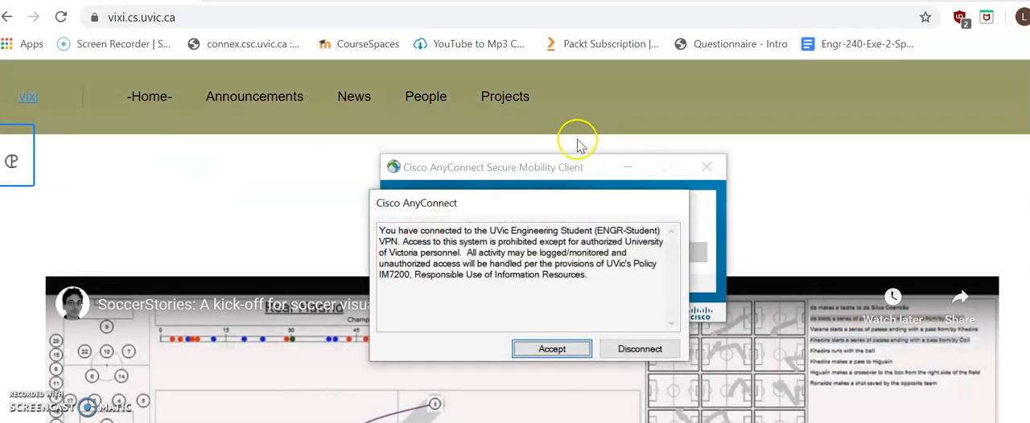
pyautogui.click(564, 350)
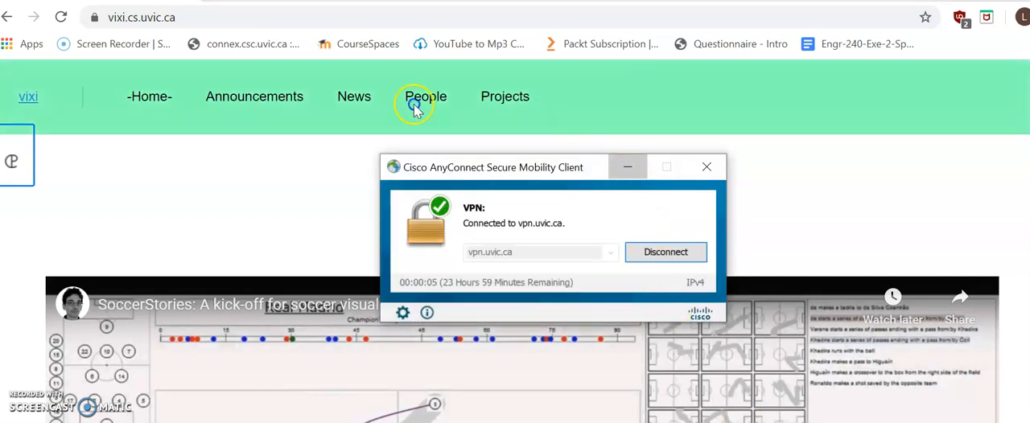
pyautogui.click(628, 175)
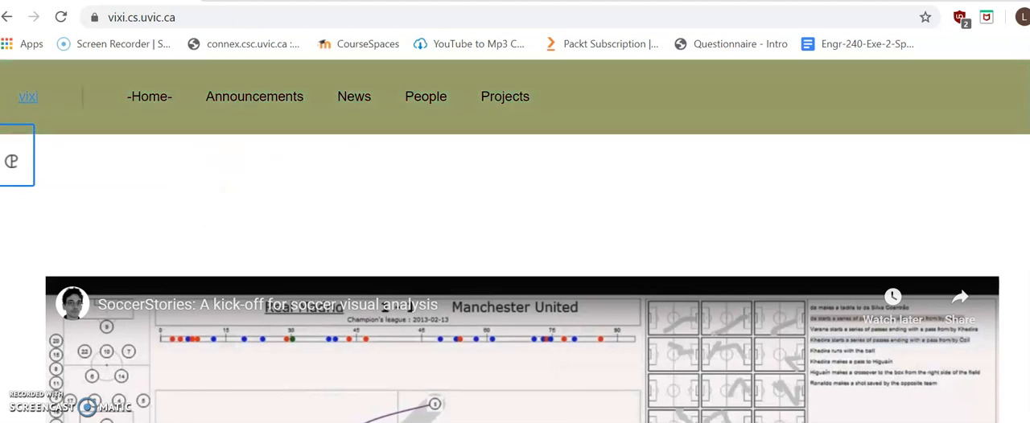
# Step: Open vixi.cs.uvic.ca/admin in a new browser tab
pyautogui.hotkey('ctrl', 't')
pyautogui.write('vixi.cs.uvic.ca')
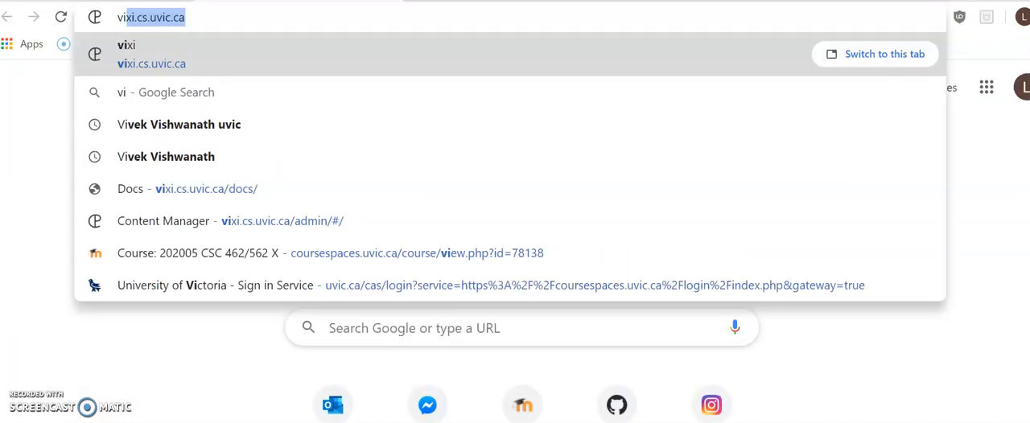
pyautogui.press('Right')
pyautogui.write('/admin')
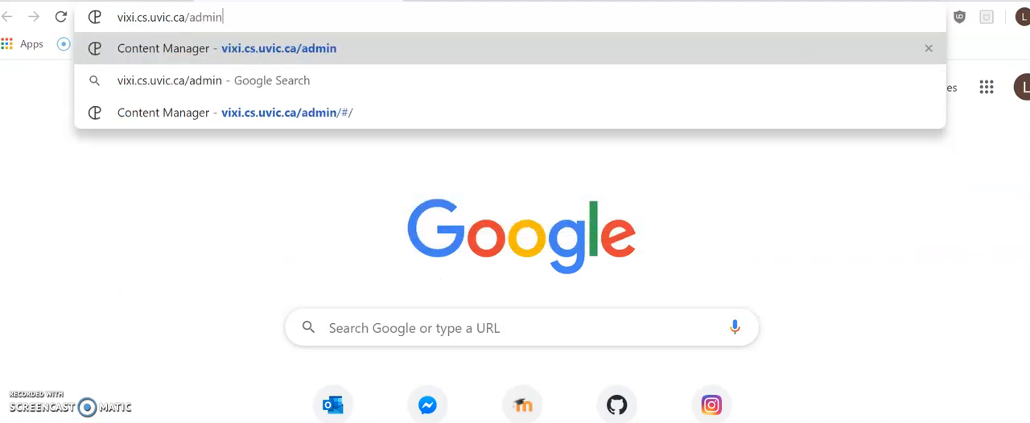
pyautogui.press('Return')
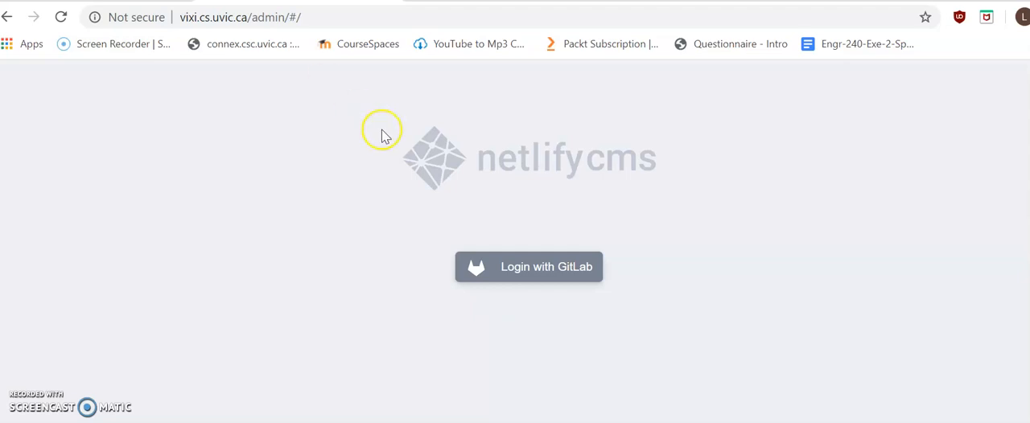
pyautogui.click(179, 20)
pyautogui.click(179, 19)
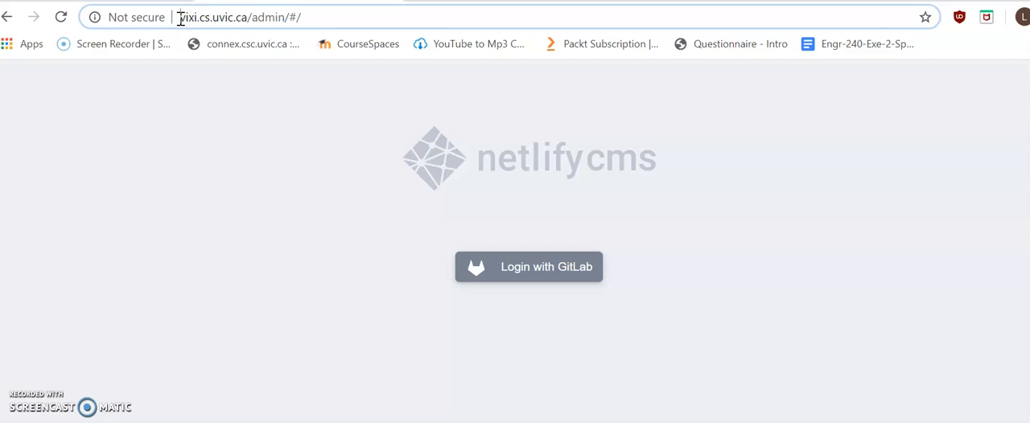
pyautogui.write('htt')
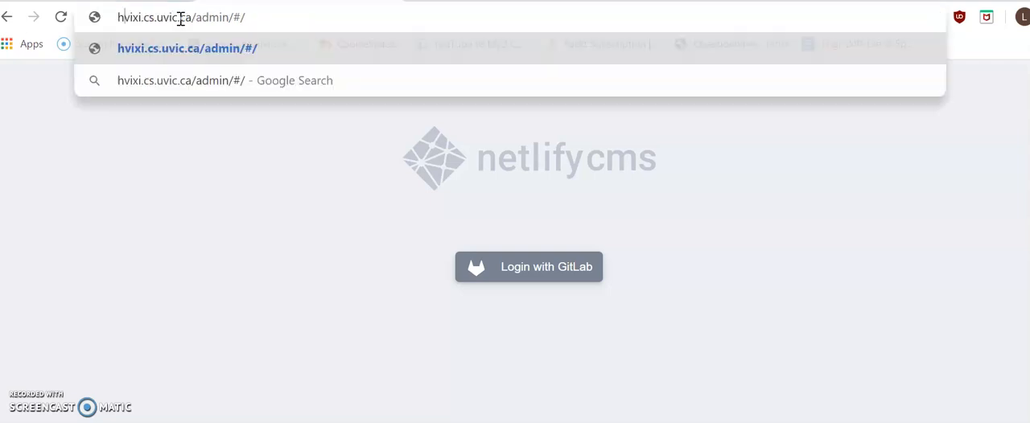
pyautogui.press('BackSpace')
pyautogui.press('BackSpace')
pyautogui.press('BackSpace')
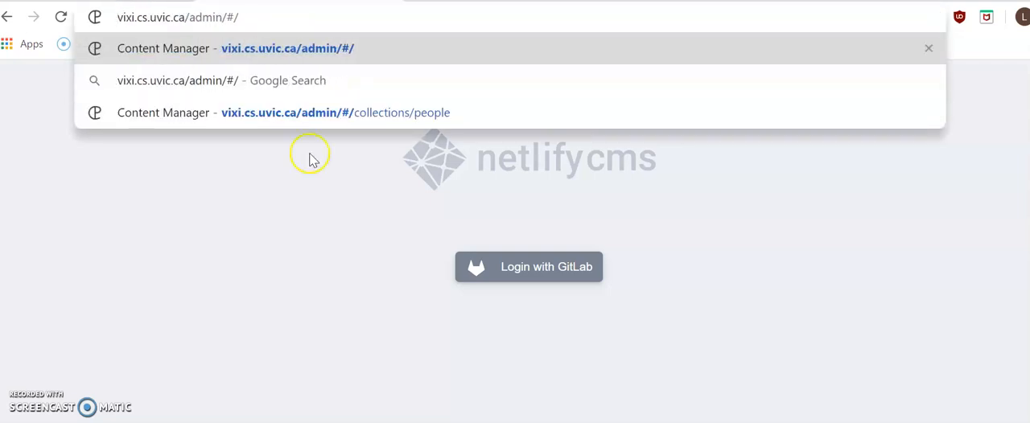
# Step: Try to log in with GitLab from the insecure admin page and highlight the message shown
pyautogui.click(537, 271)
pyautogui.moveTo(675, 279); pyautogui.dragTo(394, 280)
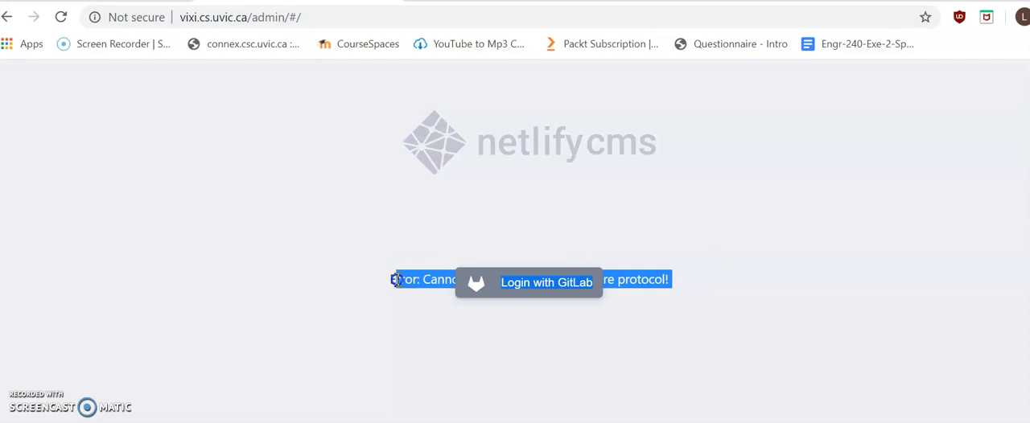
pyautogui.click(174, 18)
pyautogui.click(179, 18)
pyautogui.write('https://')
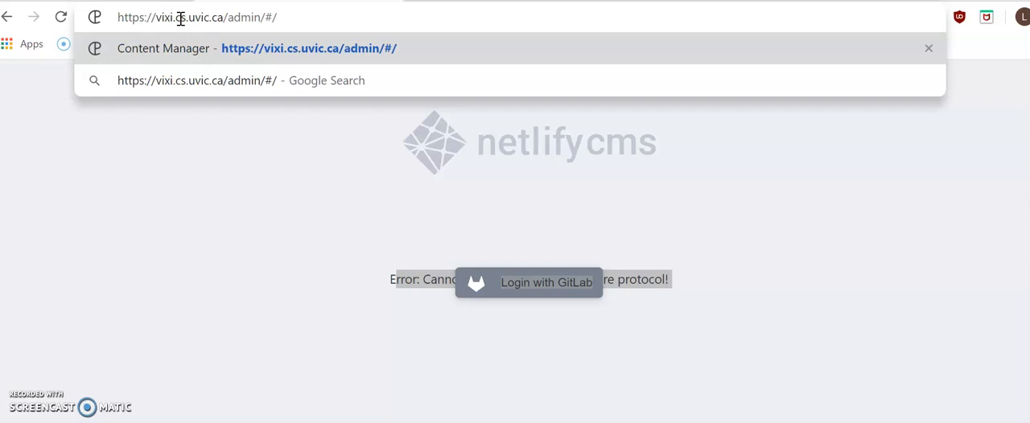
pyautogui.press('Return')
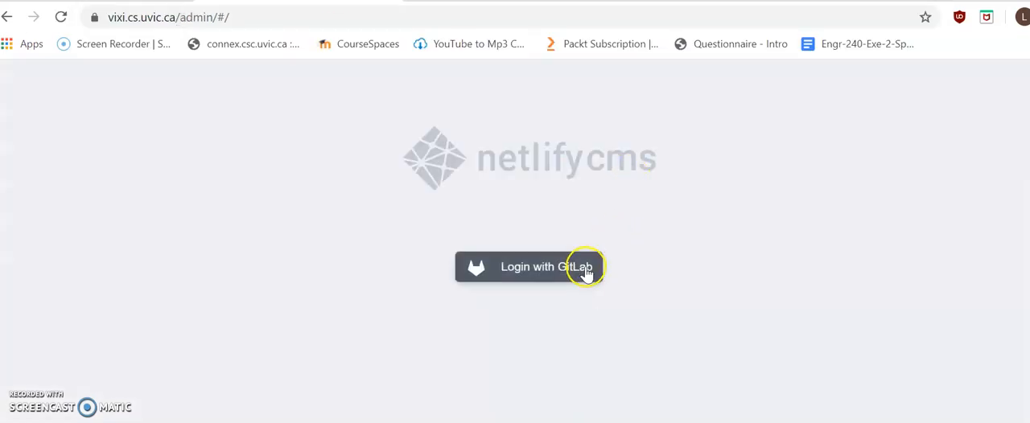
pyautogui.click(587, 274)
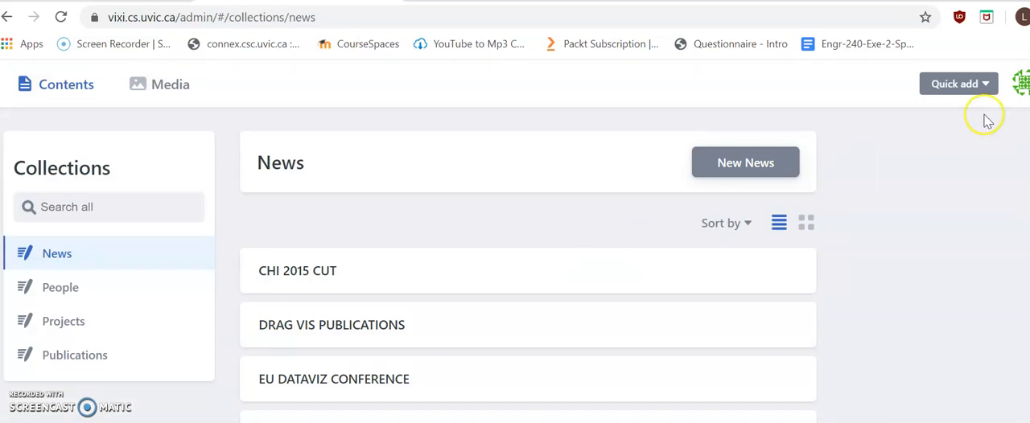
# Step: Open an incognito window and go to vixi.cs.uvic.ca/admin
pyautogui.hotkey('ctrl', 'shift', 'n')
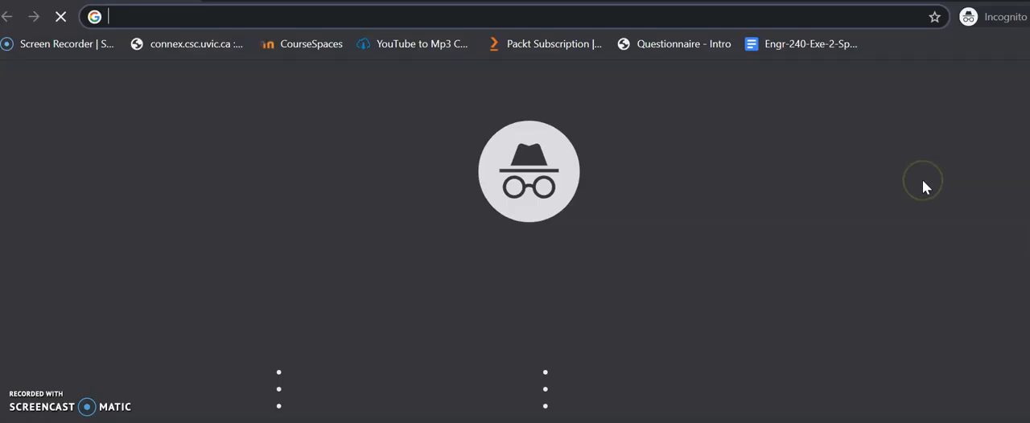
pyautogui.write('h')
pyautogui.press('BackSpace')
pyautogui.press('BackSpace')
pyautogui.write('vixi')
pyautogui.press('Right')
pyautogui.write('/admin')
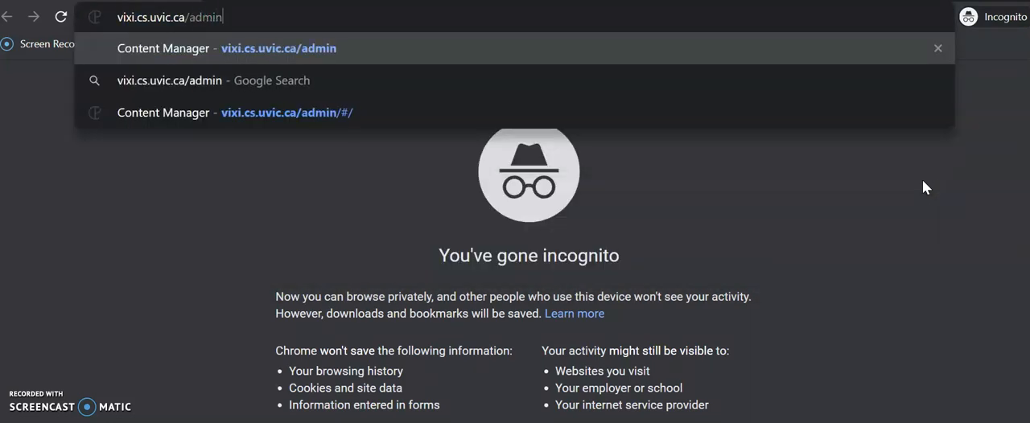
pyautogui.press('Return')
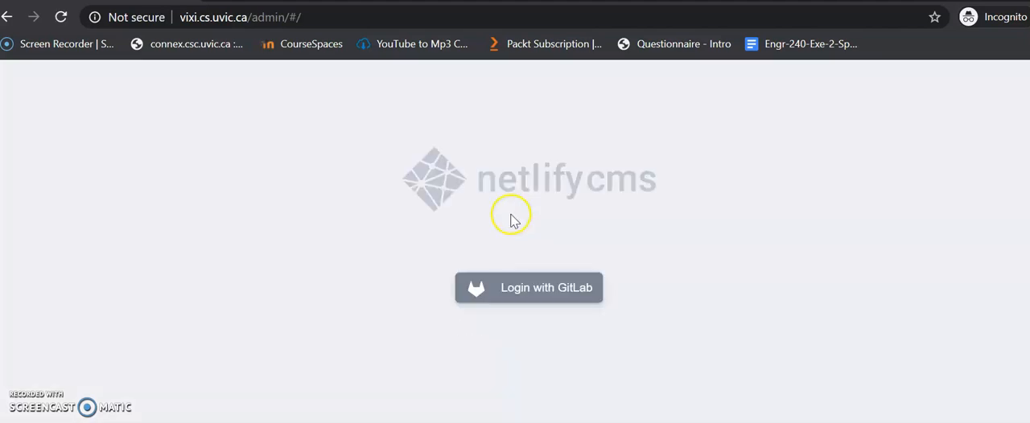
# Step: Try the GitLab login in the incognito window and try to reload the admin page with a secure prefix
pyautogui.click(582, 292)
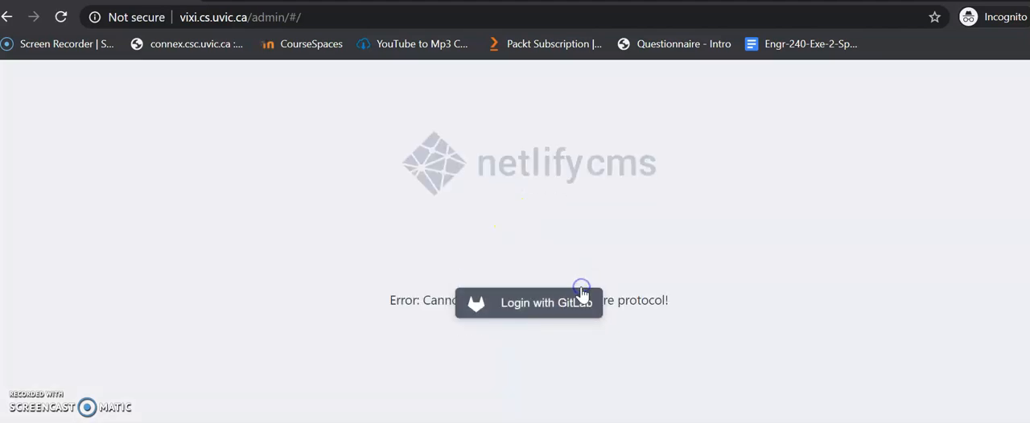
pyautogui.click(181, 16)
pyautogui.write('htpps://')
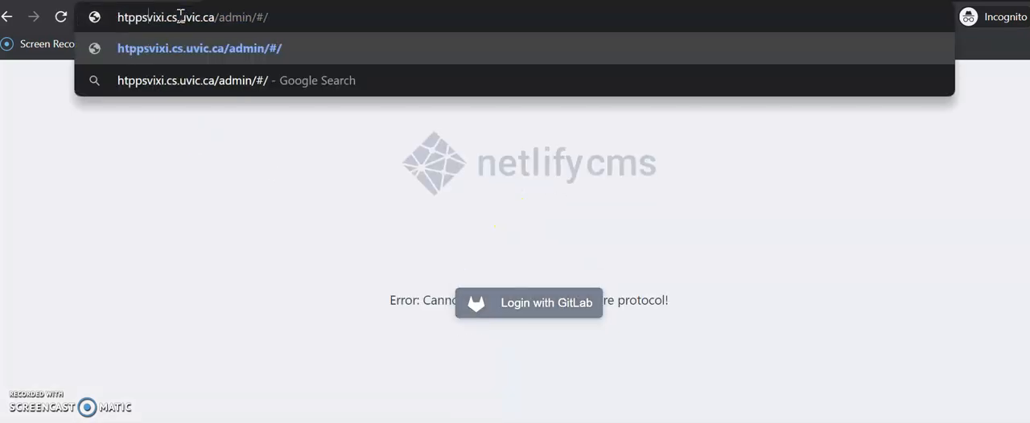
pyautogui.press('Return')
pyautogui.click(153, 19)
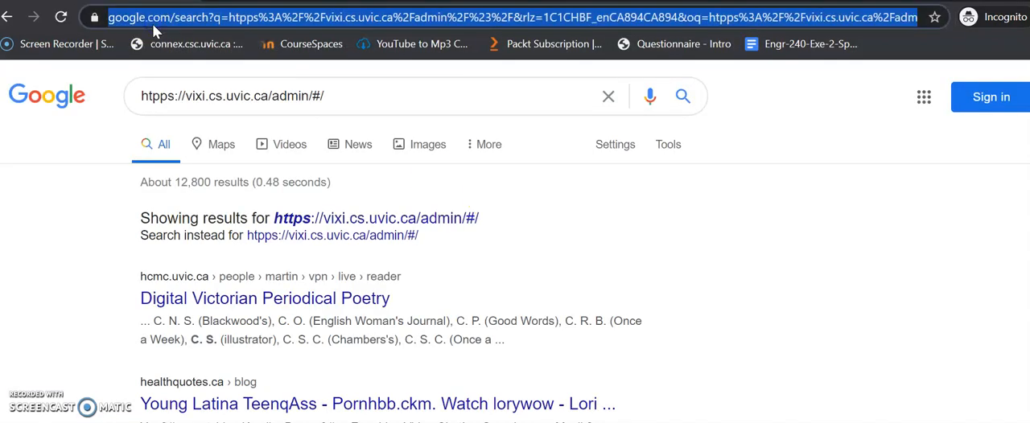
pyautogui.press('Down')
pyautogui.doubleClick(153, 23)
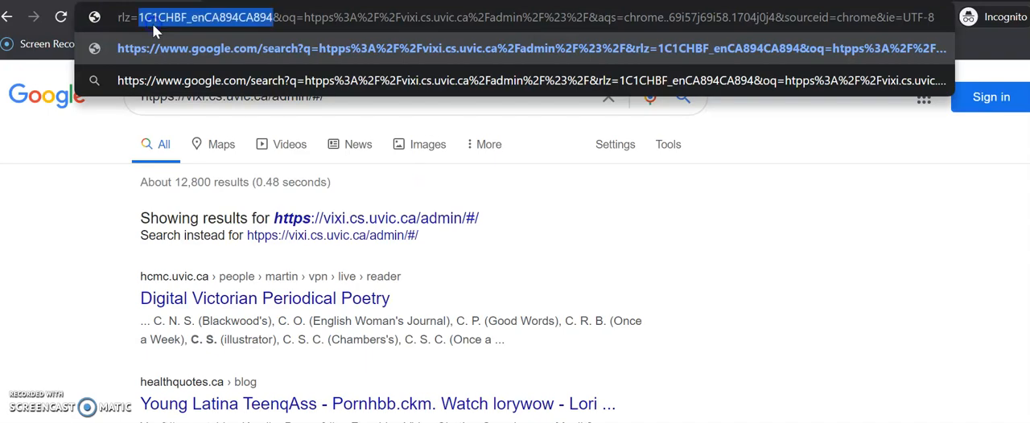
pyautogui.hotkey('ctrl', 't')
pyautogui.write('ht')
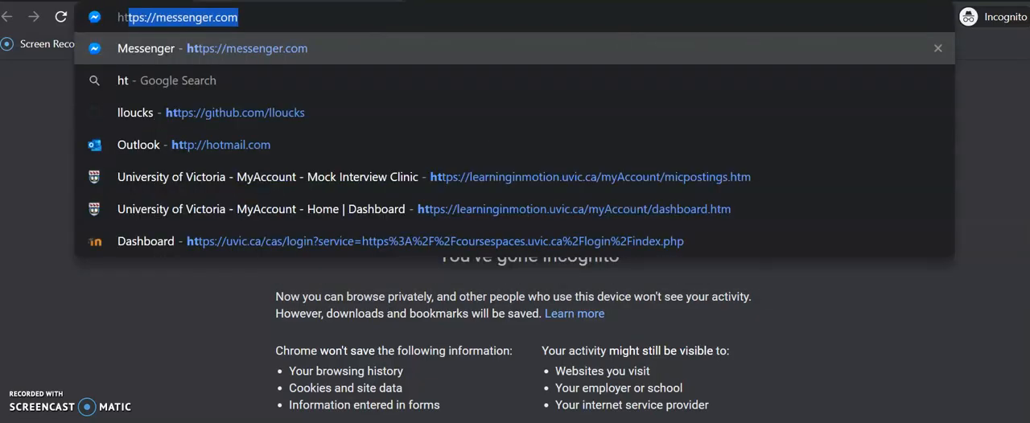
pyautogui.write('tps://messenger.co')
pyautogui.press('BackSpace')
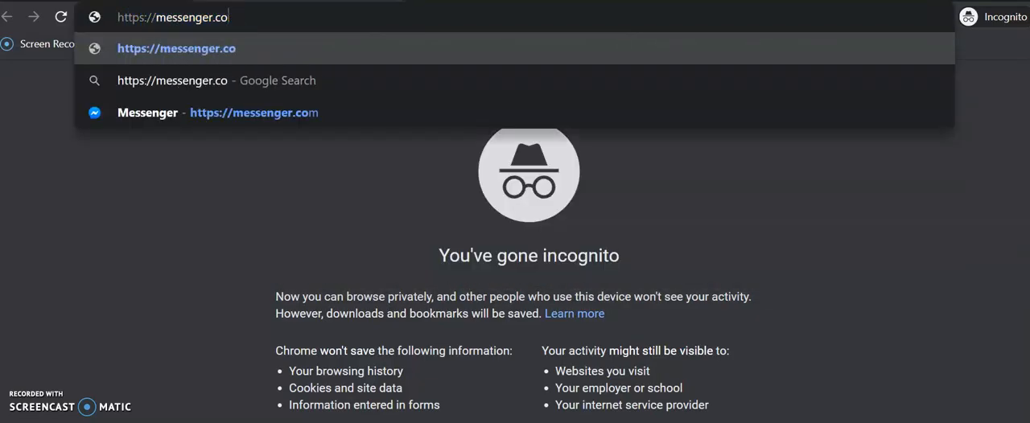
pyautogui.press('BackSpace')
pyautogui.press('BackSpace')
pyautogui.press('BackSpace')
pyautogui.press('BackSpace')
pyautogui.press('BackSpace')
pyautogui.press('BackSpace')
pyautogui.press('BackSpace')
pyautogui.press('BackSpace')
pyautogui.press('BackSpace')
pyautogui.press('BackSpace')
pyautogui.press('BackSpace')
pyautogui.press('BackSpace')
pyautogui.write('vixi')
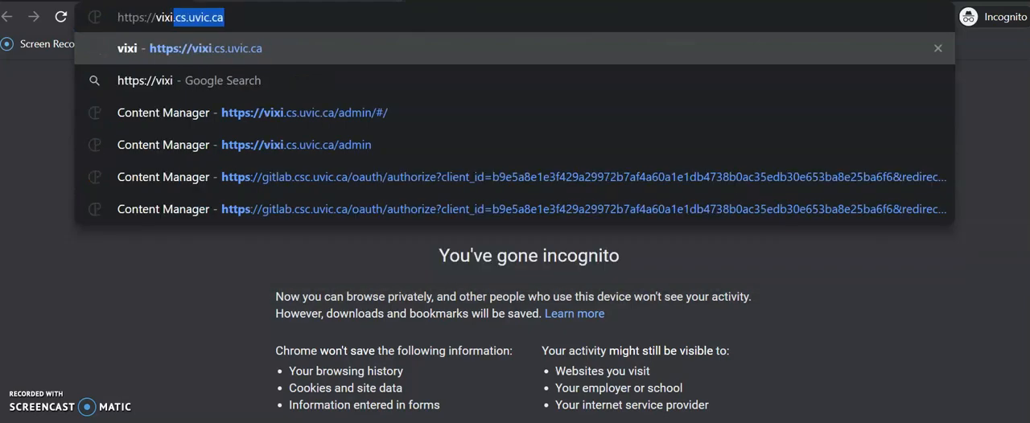
pyautogui.press('Return')
# Step: Go to the admin page of the vixi site by extending its address with admin
pyautogui.click(221, 17)
pyautogui.click(221, 16)
pyautogui.write('adm')
pyautogui.press('Return')
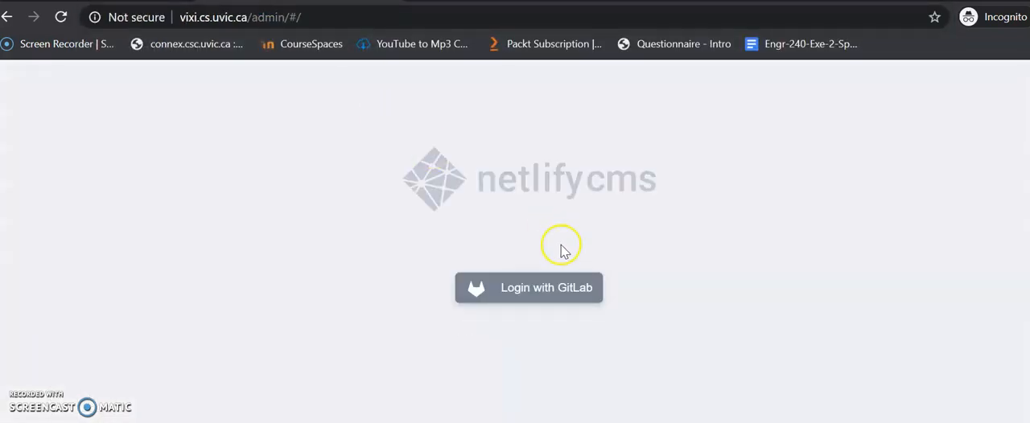
pyautogui.click(503, 284)
pyautogui.click(183, 18)
pyautogui.click(183, 18)
pyautogui.write('https')
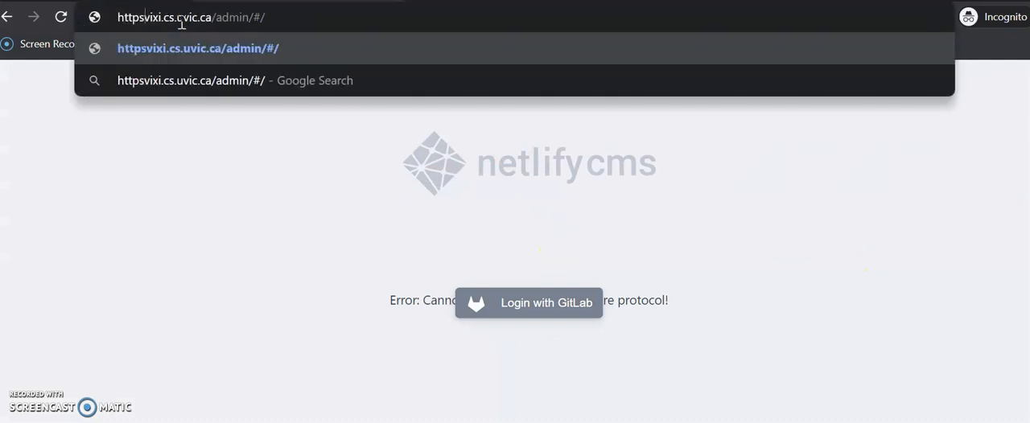
pyautogui.write('://')
pyautogui.press('Return')
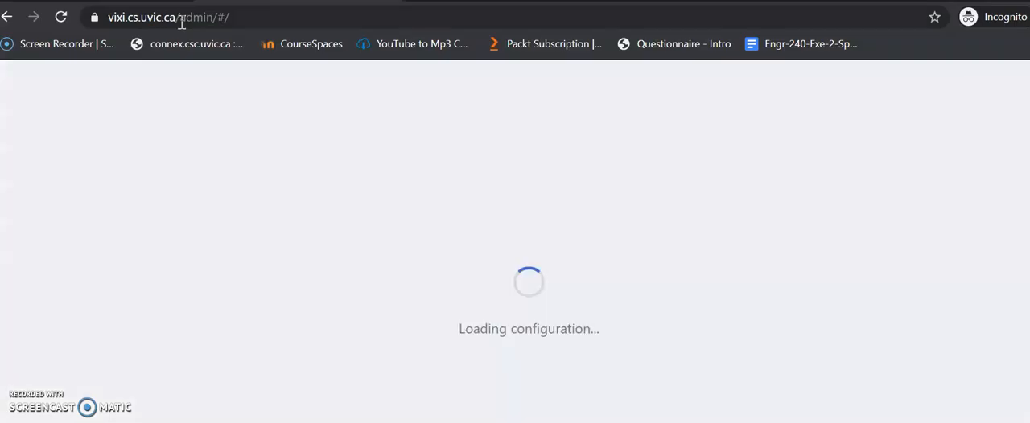
pyautogui.click(549, 296)
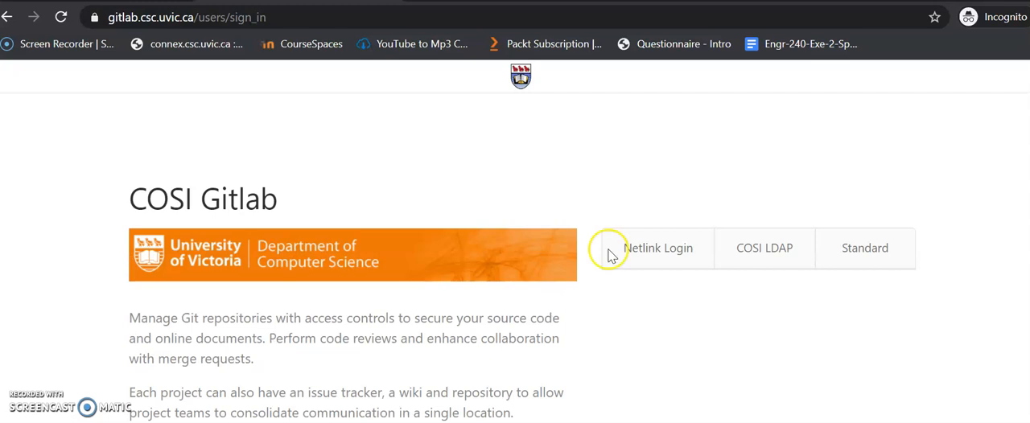
# Step: Sign in to COSI Gitlab through the Netlink login with the account's username and password
pyautogui.click(678, 254)
pyautogui.click(712, 283)
pyautogui.press('Tab')
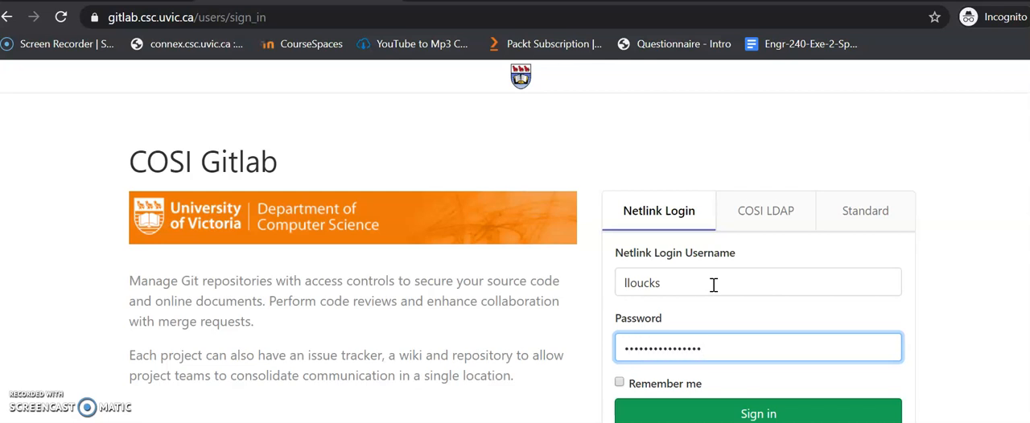
pyautogui.click(862, 263)
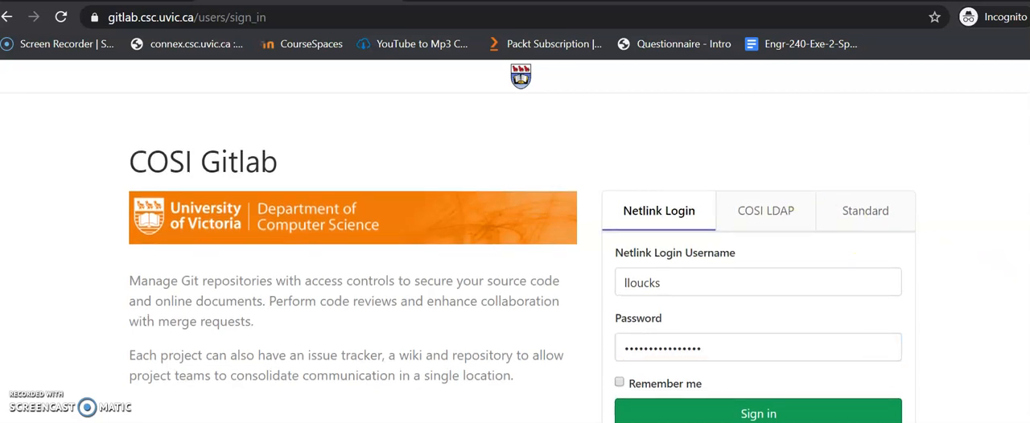
pyautogui.click(763, 408)
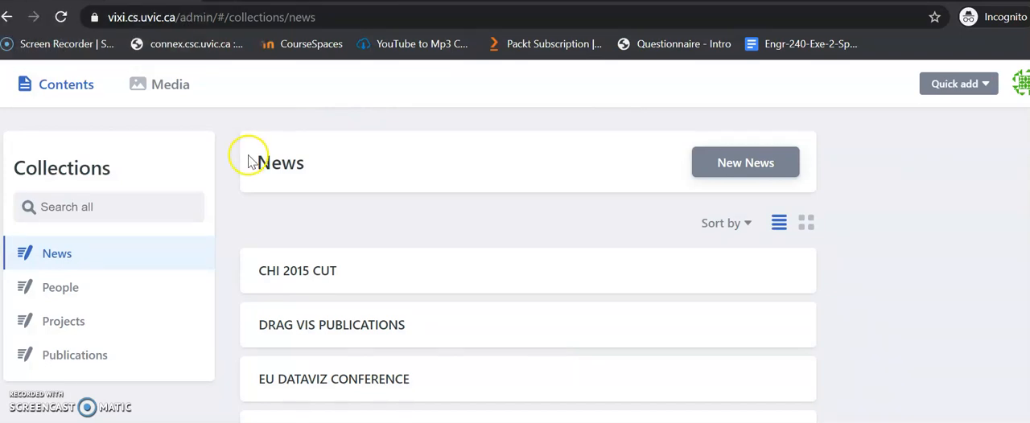
# Step: Look through the News, People and Projects collections in the content manager and return to News
pyautogui.scroll(-1, 303, 310)
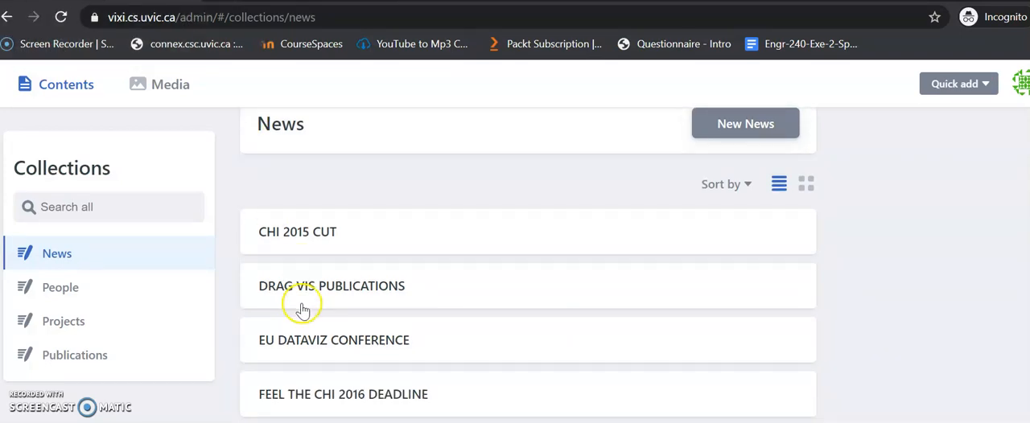
pyautogui.click(132, 288)
pyautogui.click(119, 320)
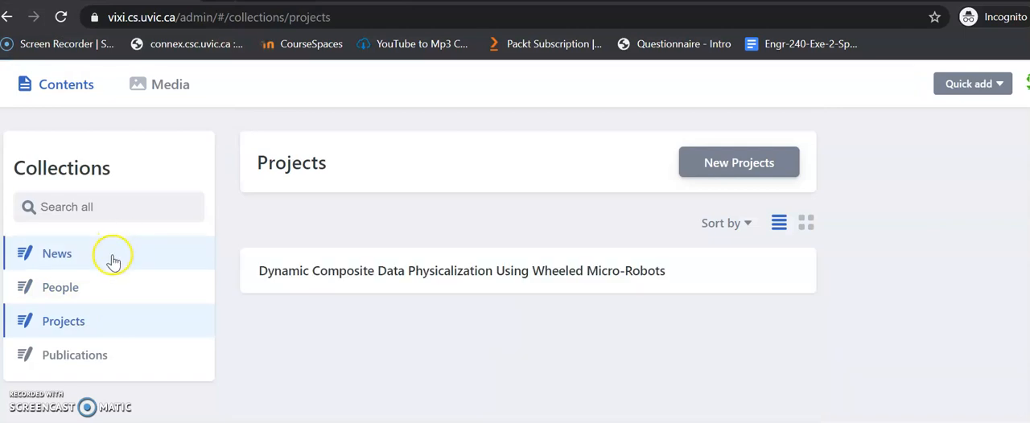
pyautogui.click(115, 256)
# Step: Open the public site vixi.cs.uvic.ca in a second tab and compare it with the content manager's News collection
pyautogui.hotkey('ctrl', 't')
pyautogui.write('vi')
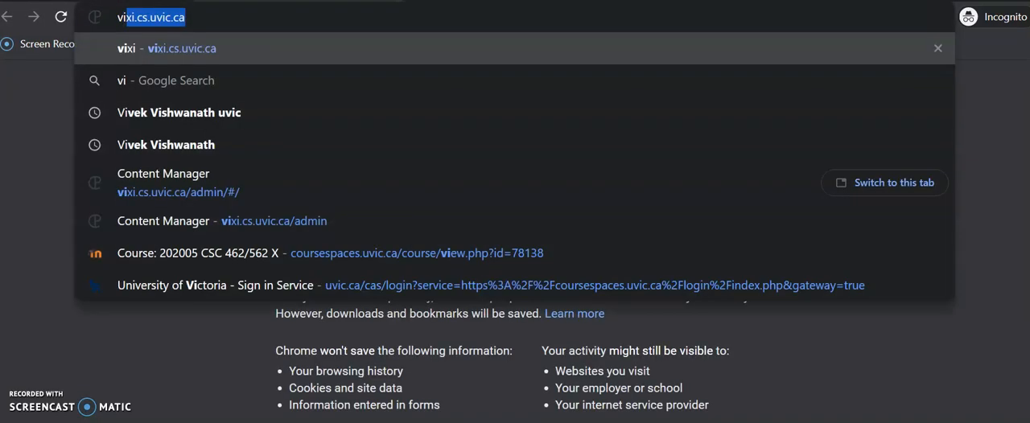
pyautogui.press('Return')
pyautogui.hotkey('ctrl', 'shift', 'Tab')
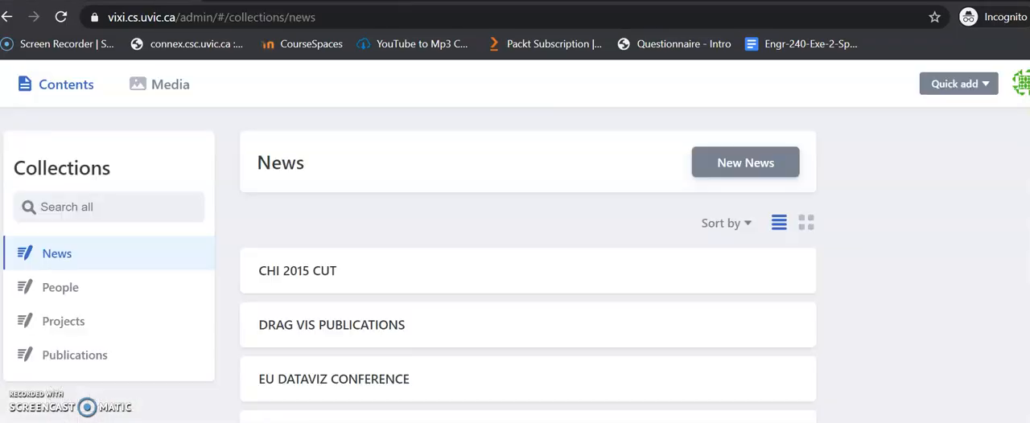
pyautogui.hotkey('ctrl', 'Tab')
pyautogui.hotkey('ctrl', 'shift', 'Tab')
pyautogui.scroll(-1, 486, 246)
pyautogui.scroll(1, 487, 246)
pyautogui.hotkey('ctrl', 'Tab')
# Step: Examine the entries on the public site's News page and go to its second page
pyautogui.click(354, 97)
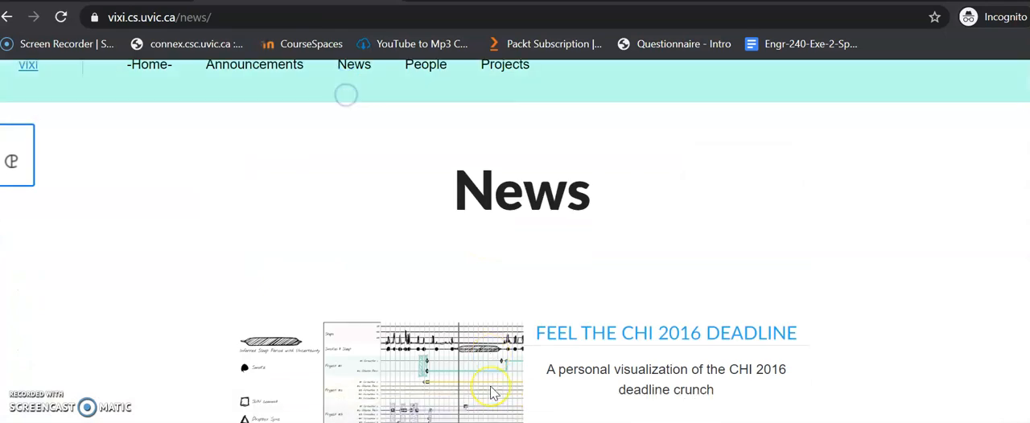
pyautogui.scroll(-14, 494, 393)
pyautogui.scroll(14, 493, 393)
pyautogui.scroll(-9, 493, 393)
pyautogui.scroll(-5, 490, 394)
pyautogui.click(572, 250)
pyautogui.scroll(-10, 660, 333)
pyautogui.scroll(10, 659, 332)
# Step: View the People collection in the content manager and compare it with the public site's People page
pyautogui.click(160, 1)
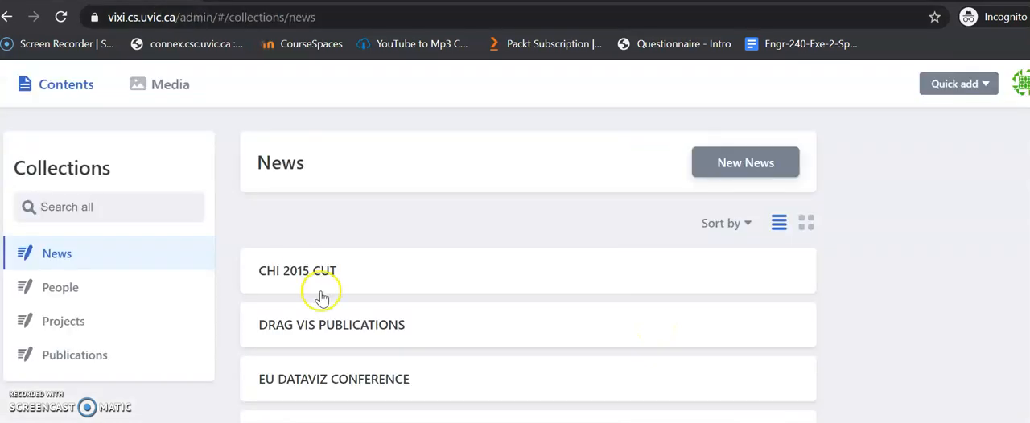
pyautogui.click(129, 294)
pyautogui.click(314, 2)
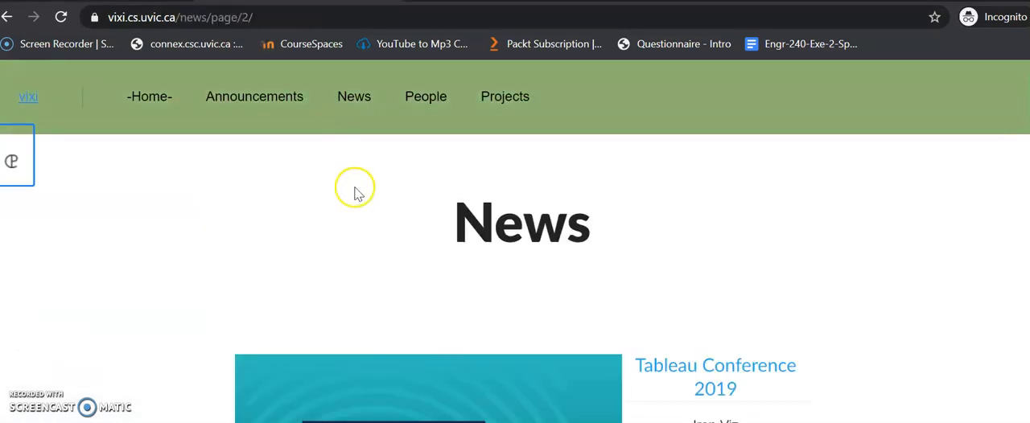
pyautogui.click(425, 99)
pyautogui.scroll(-2, 657, 248)
pyautogui.scroll(-5, 657, 252)
pyautogui.scroll(7, 657, 250)
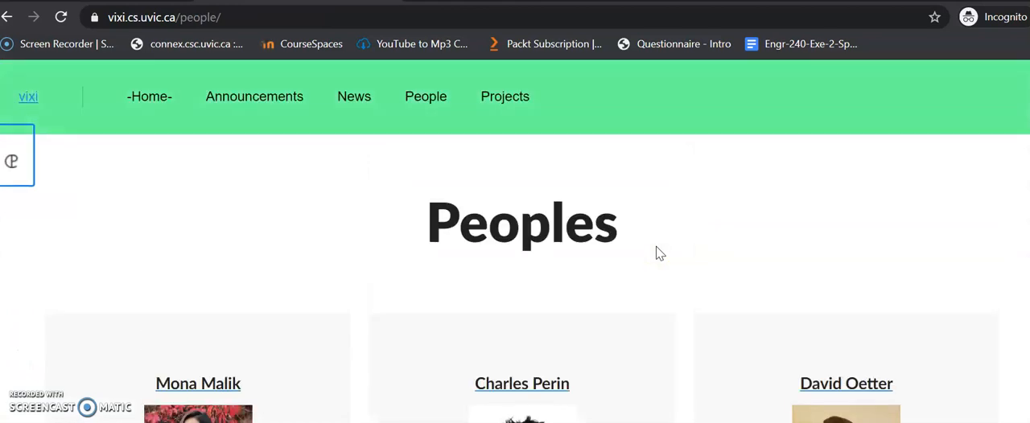
# Step: View the Projects collection in the content manager and compare it with the public site's Projects page
pyautogui.click(165, 2)
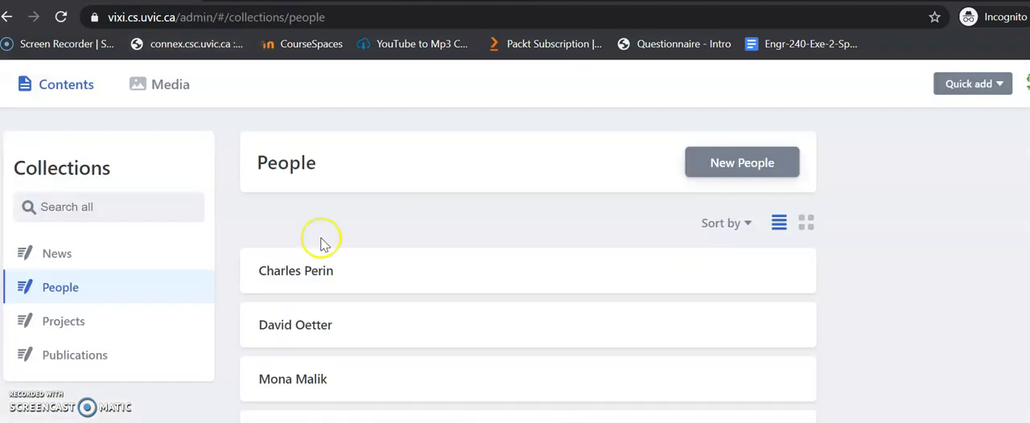
pyautogui.click(121, 320)
pyautogui.click(310, 2)
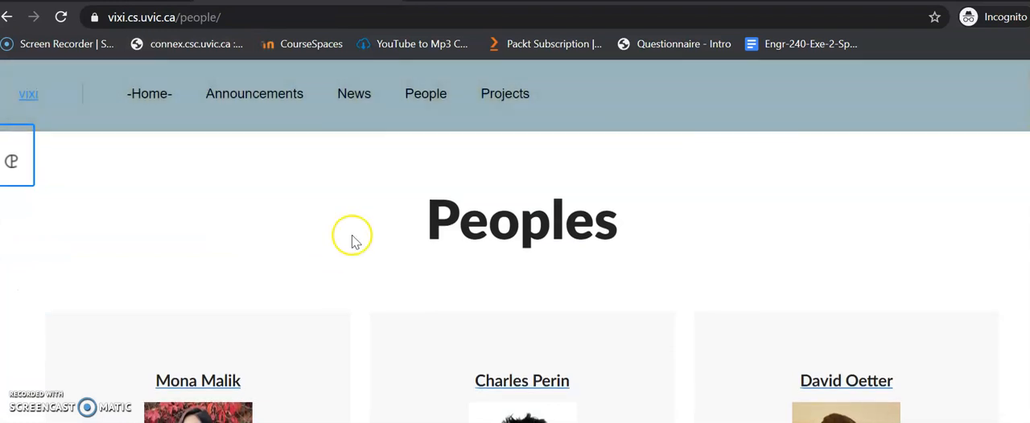
pyautogui.click(503, 97)
pyautogui.scroll(-5, 649, 301)
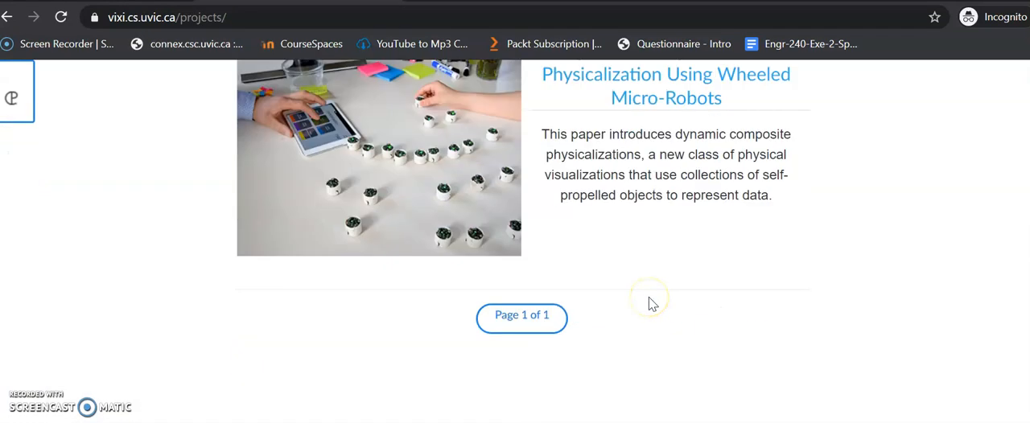
pyautogui.scroll(4, 649, 301)
pyautogui.scroll(1, 649, 303)
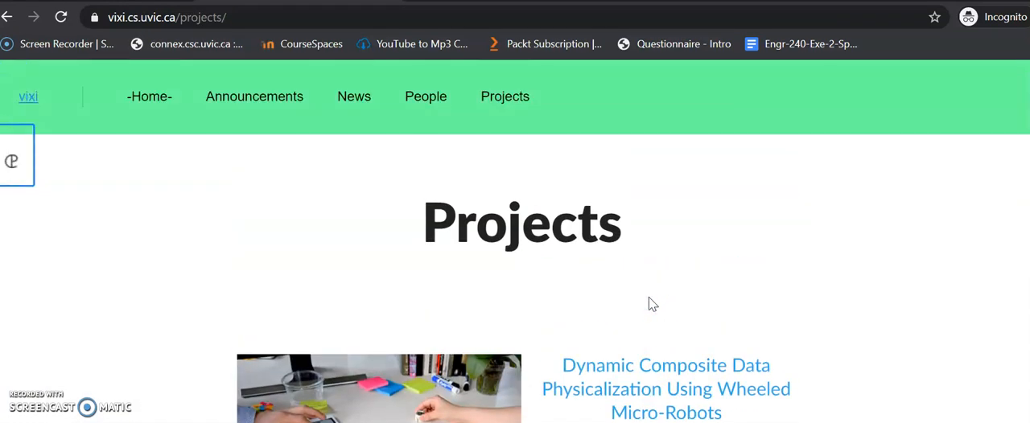
# Step: Create a new entry in the content manager's People collection and enter the person's full name
pyautogui.click(294, 4)
pyautogui.click(112, 284)
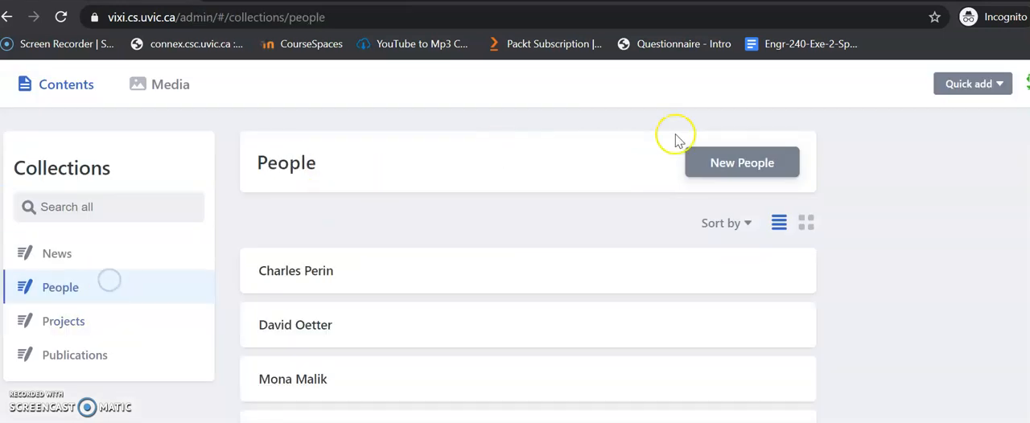
pyautogui.click(762, 166)
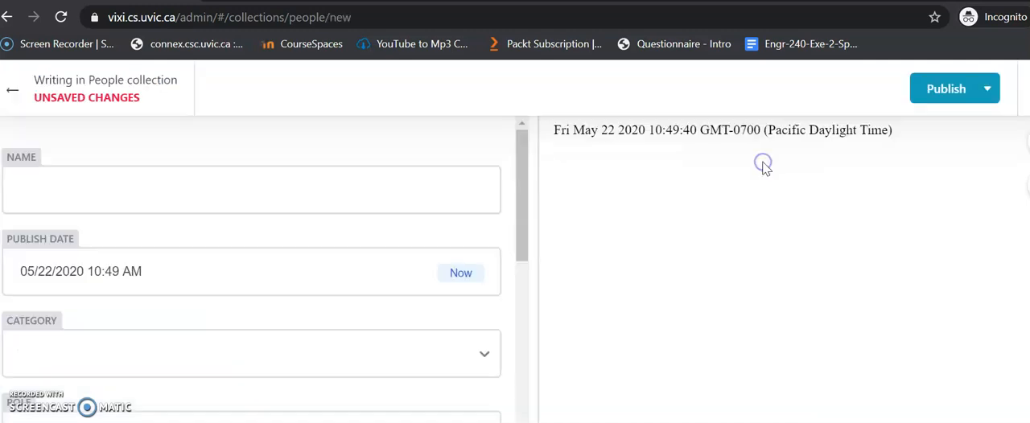
pyautogui.click(240, 175)
pyautogui.write('Li')
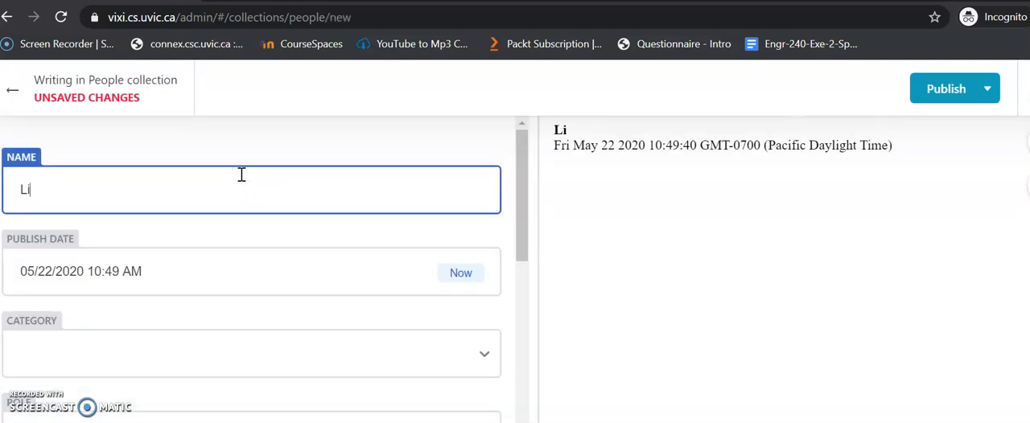
# Step: Set the new person's category to Current Students and the role to Web Developer
pyautogui.scroll(-1, 241, 175)
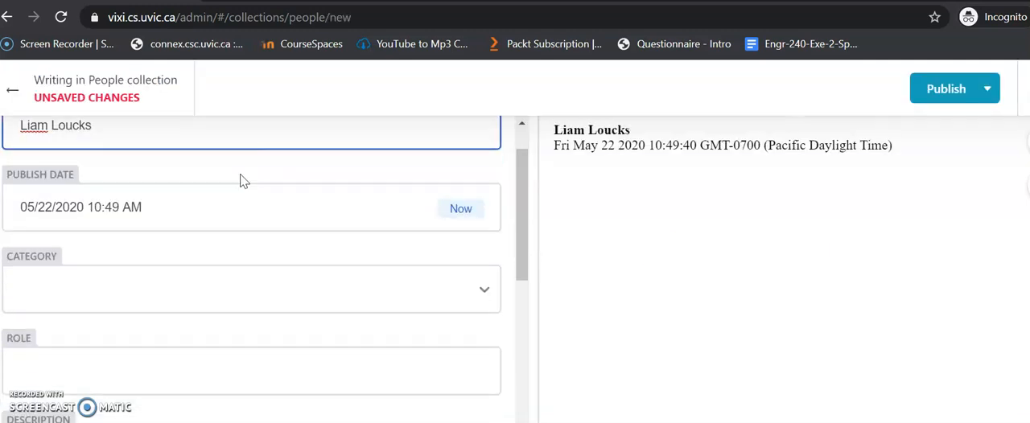
pyautogui.click(190, 285)
pyautogui.click(139, 367)
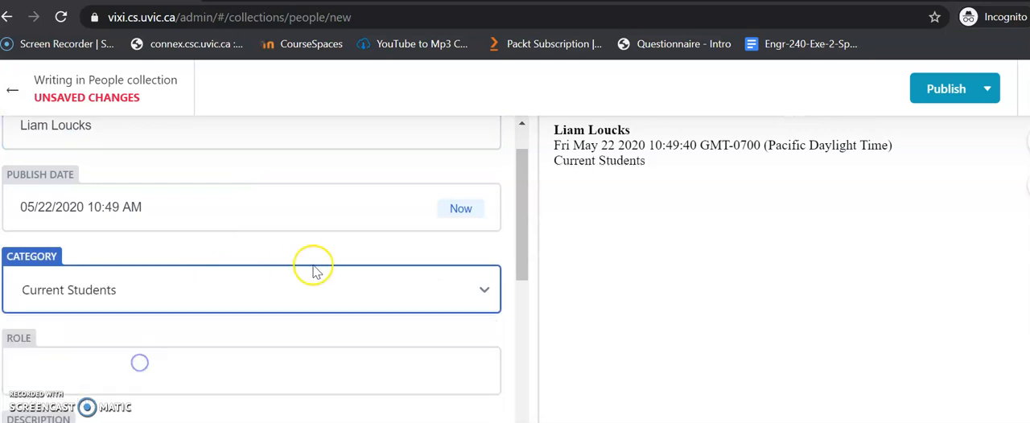
pyautogui.scroll(-2, 175, 241)
pyautogui.click(95, 213)
pyautogui.write('Web Developer')
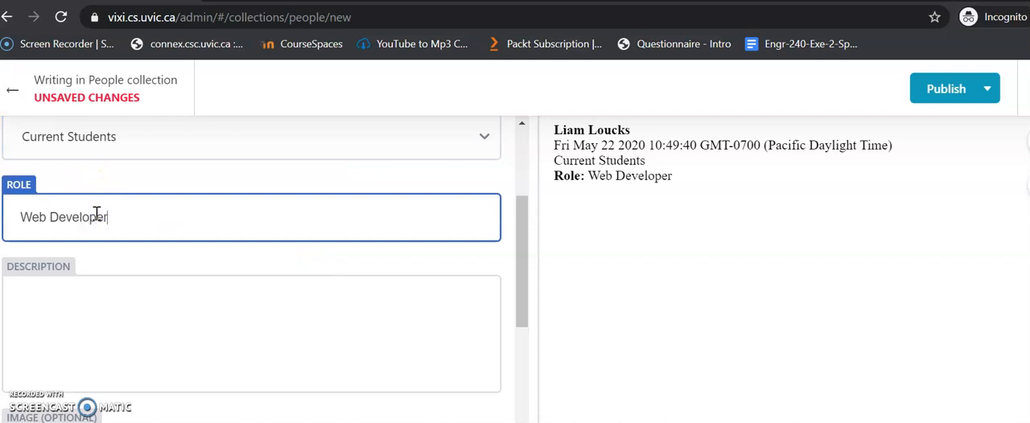
# Step: Write the description "Fourth year CSC student with a focus on backend development" and correct its misspelled words
pyautogui.click(123, 305)
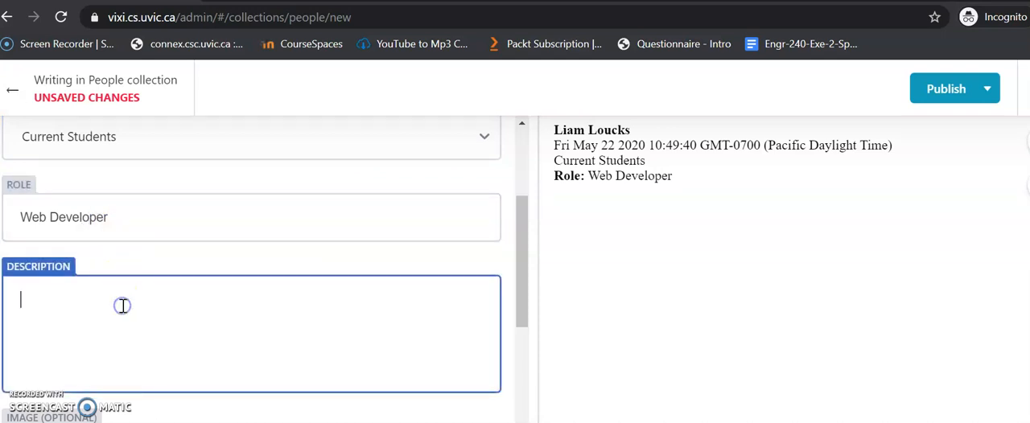
pyautogui.write('Fourth year CSC student with a focus on bacck')
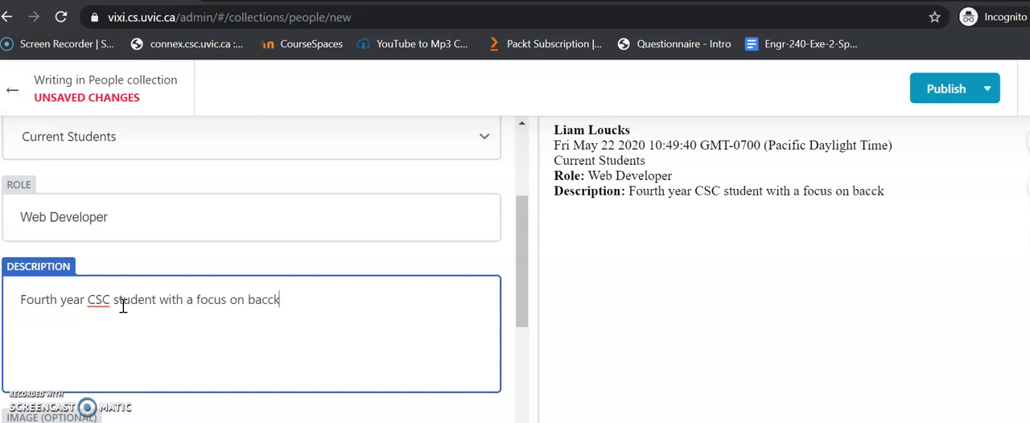
pyautogui.write('developement')
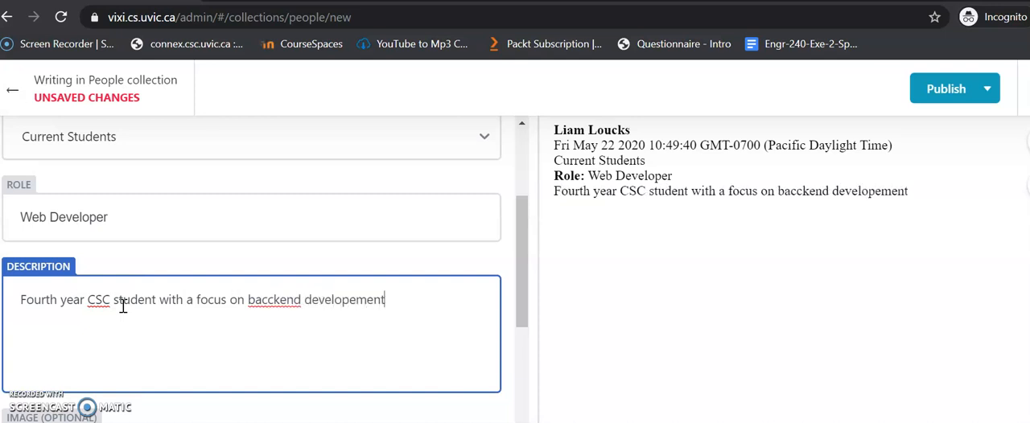
pyautogui.rightClick(385, 300)
pyautogui.click(433, 314)
pyautogui.click(271, 302)
pyautogui.press('BackSpace')
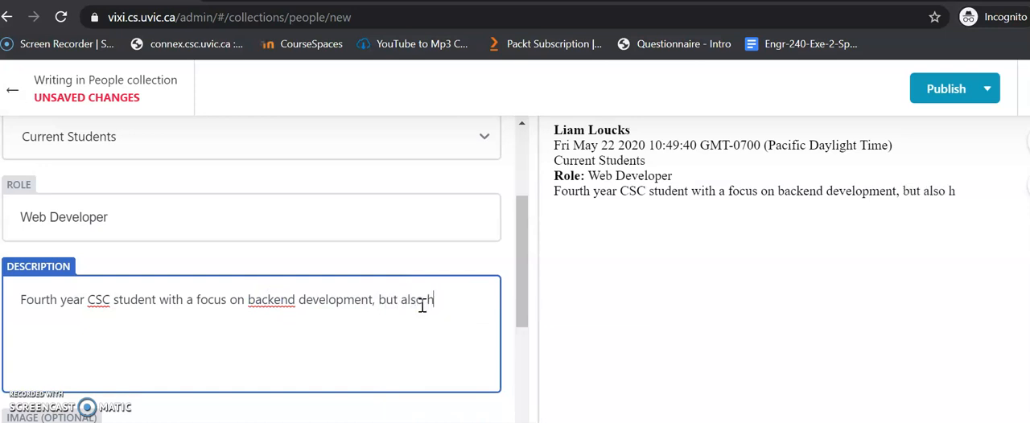
# Step: Extend the description with ", but also has interests in web development and machine learning."
pyautogui.write('erests in')
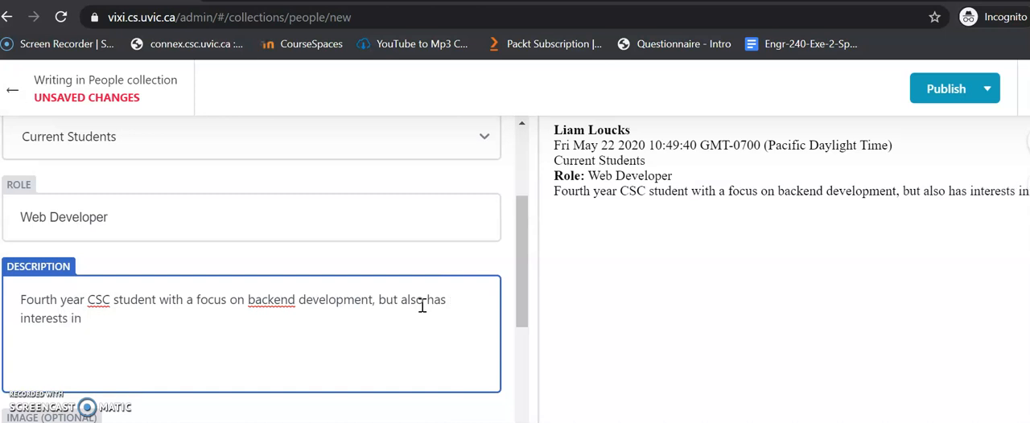
pyautogui.write('eb')
pyautogui.press('BackSpace')
pyautogui.write('development and mac')
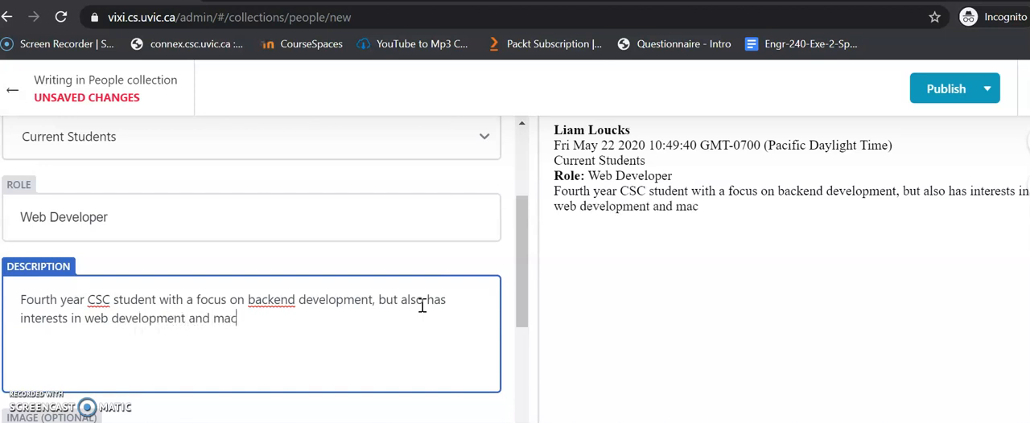
pyautogui.write('hine learniong')
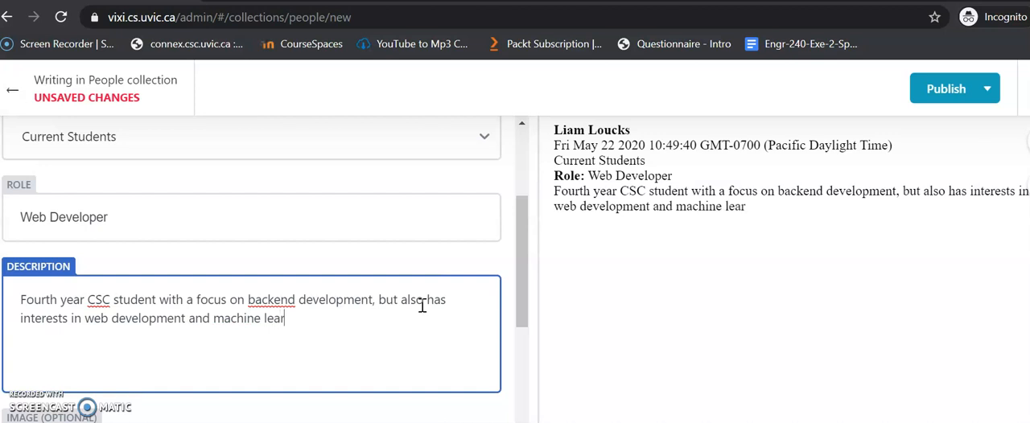
pyautogui.press('BackSpace')
pyautogui.write('ng.')
# Step: Upload selfie.png from the Desktop to the image library and choose it as the entry's image
pyautogui.scroll(-2, 274, 338)
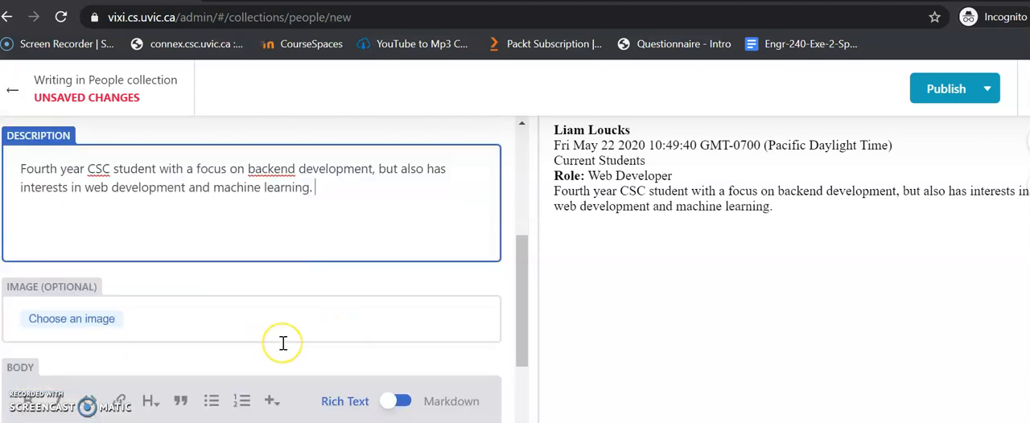
pyautogui.scroll(1, 283, 344)
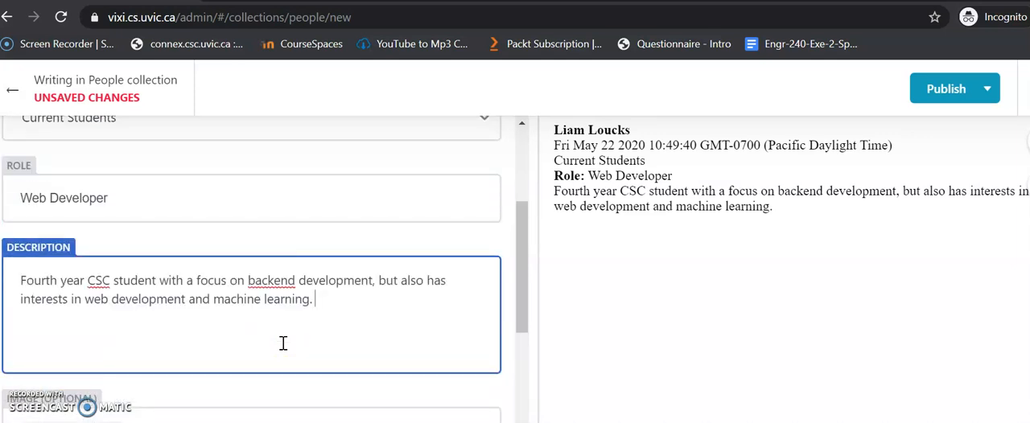
pyautogui.scroll(-3, 283, 344)
pyautogui.click(82, 248)
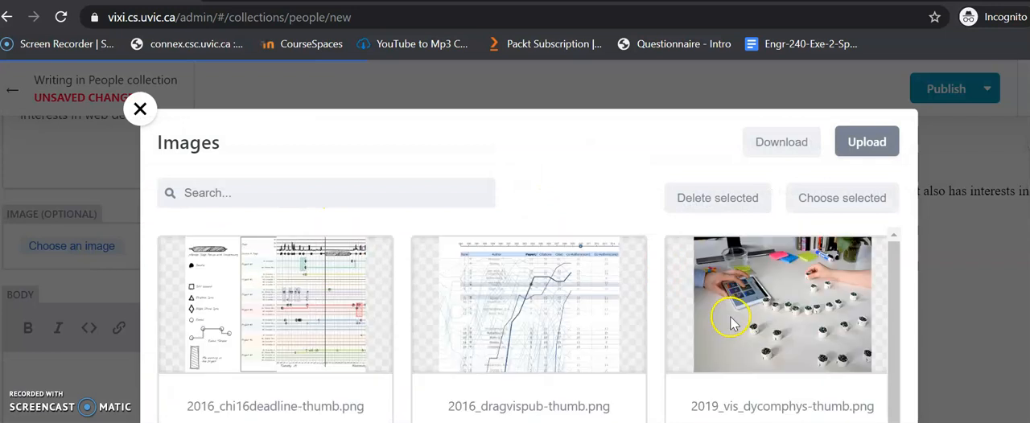
pyautogui.click(884, 161)
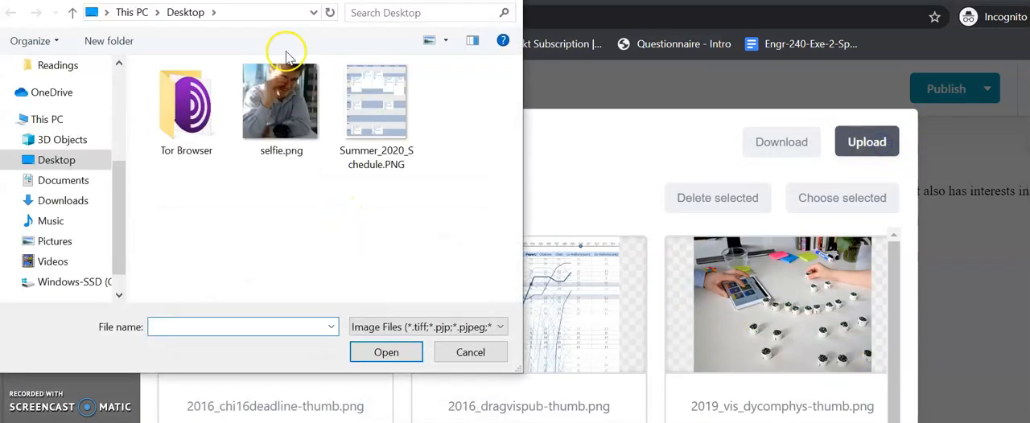
pyautogui.click(286, 136)
pyautogui.click(387, 351)
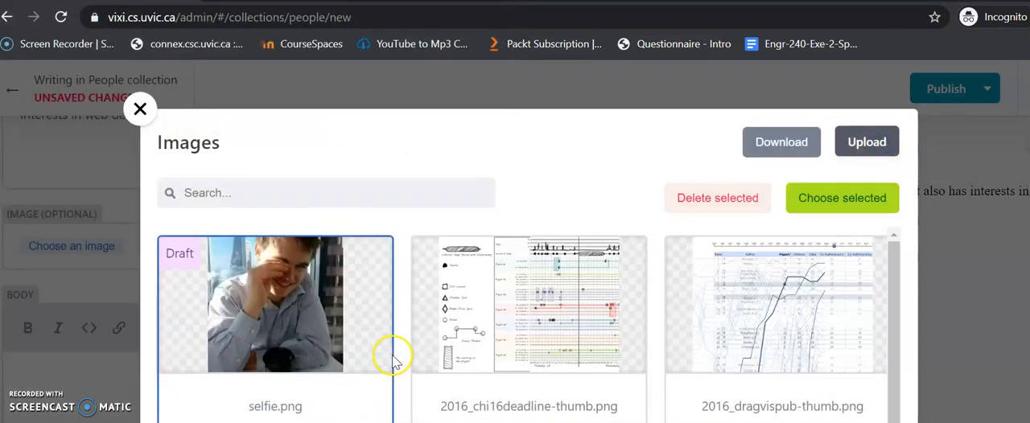
pyautogui.click(868, 140)
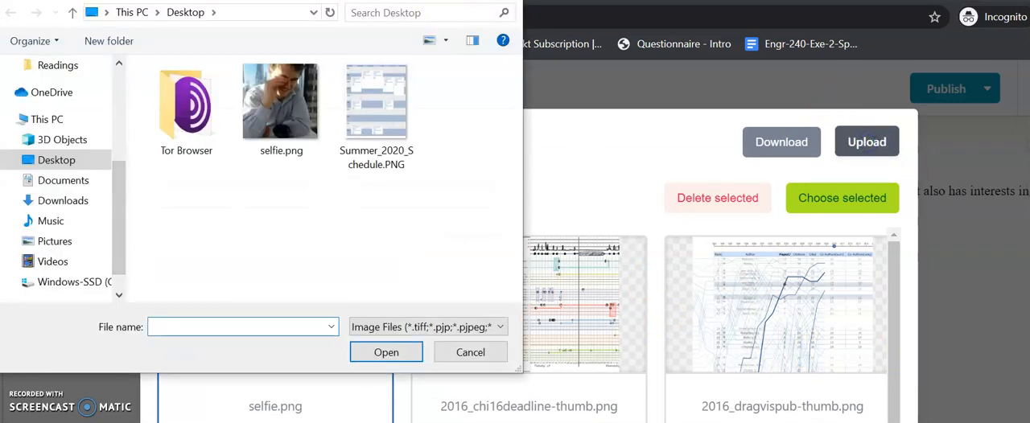
pyautogui.press('Escape')
pyautogui.click(876, 196)
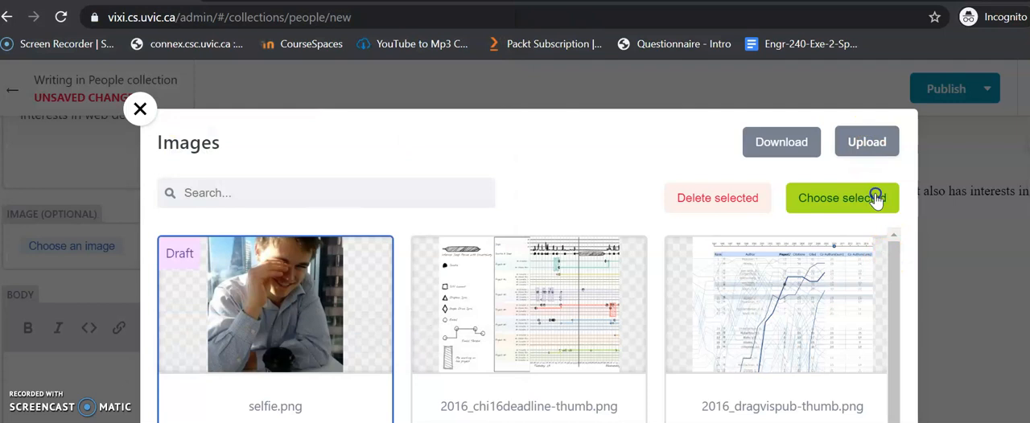
# Step: Write "I am a fourth year CSC student who has a passion for software development" in the entry's body
pyautogui.scroll(-2, 326, 320)
pyautogui.click(168, 291)
pyautogui.write('I am a four')
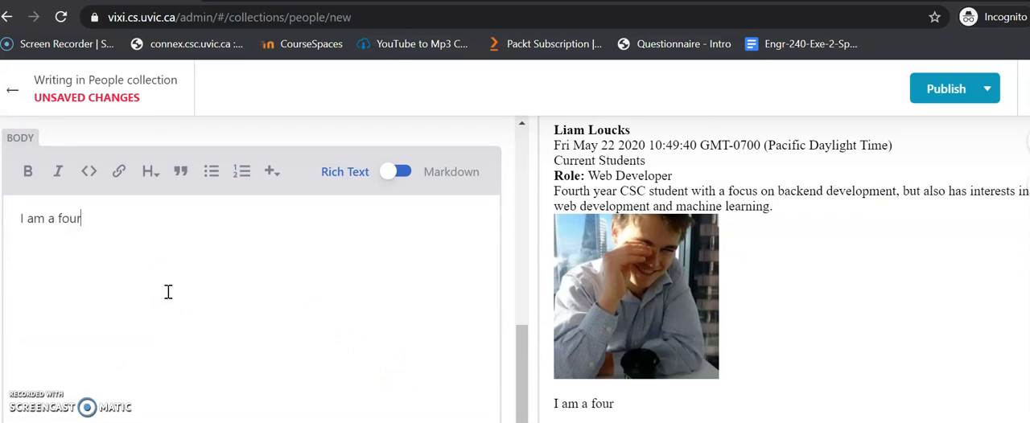
pyautogui.write('th year CSC student who has a pa')
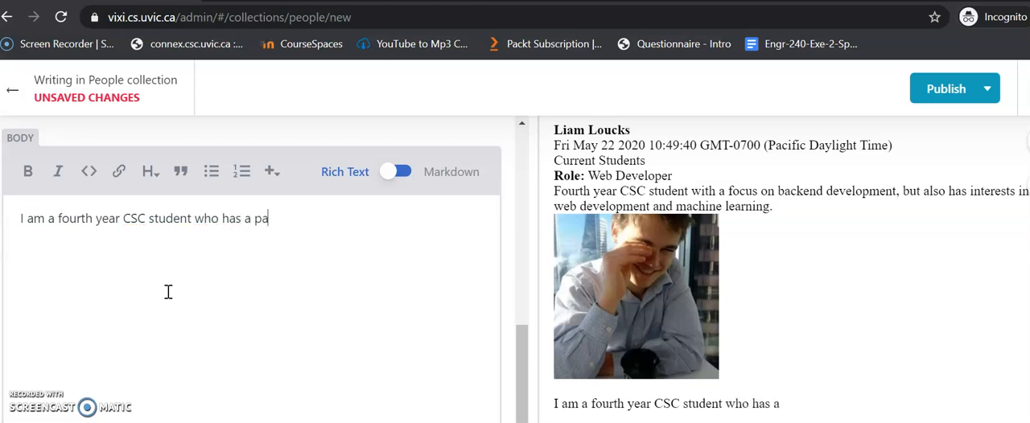
pyautogui.write('ssion for soft')
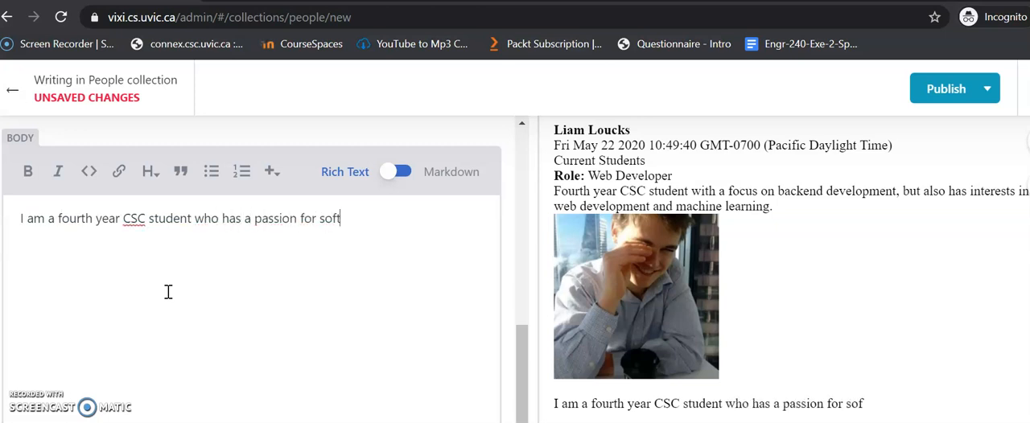
pyautogui.write('ware develop')
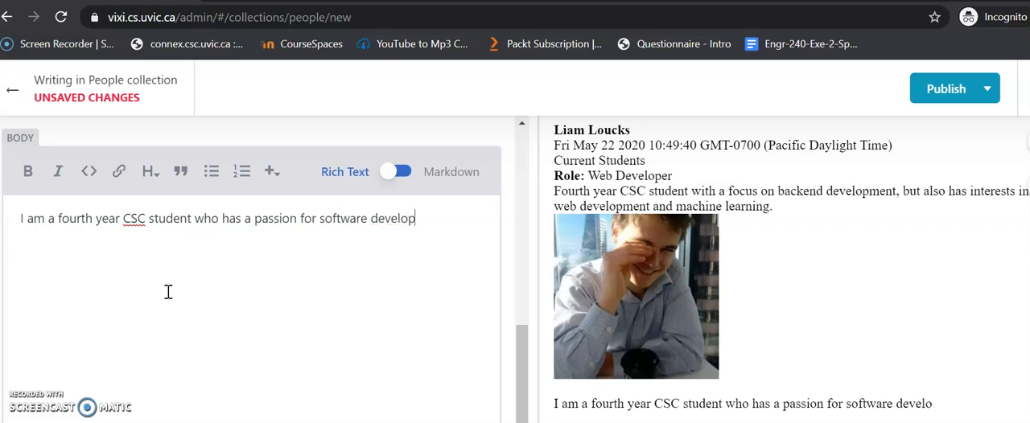
pyautogui.write('ment. Things')
# Step: Start a second body sentence with "Areas of computer science that really interest me include Computer Vision"
pyautogui.press('BackSpace')
pyautogui.press('BackSpace')
pyautogui.press('BackSpace')
pyautogui.write('Areas of jcom')
pyautogui.press('BackSpace')
pyautogui.press('BackSpace')
pyautogui.press('BackSpace')
pyautogui.press('BackSpace')
pyautogui.write('computer science that really interest me include Computer C')
pyautogui.write('isio')
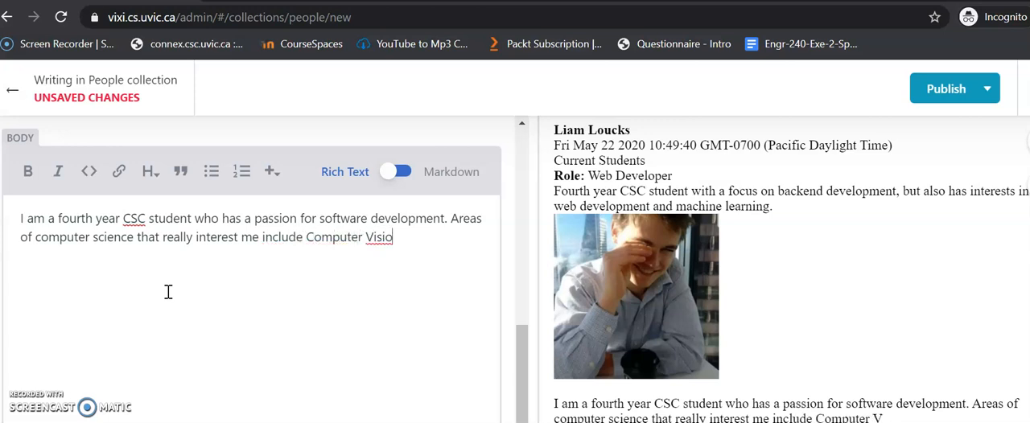
pyautogui.write('n Natuir')
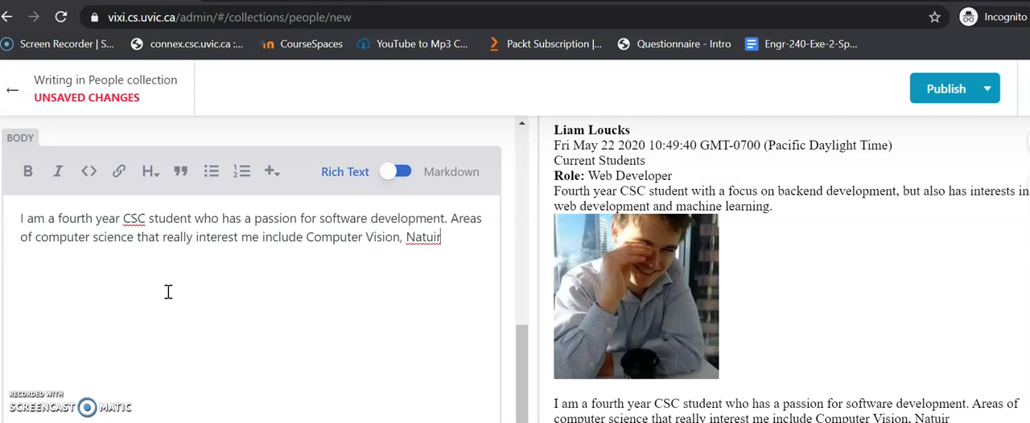
pyautogui.write('al Lang')
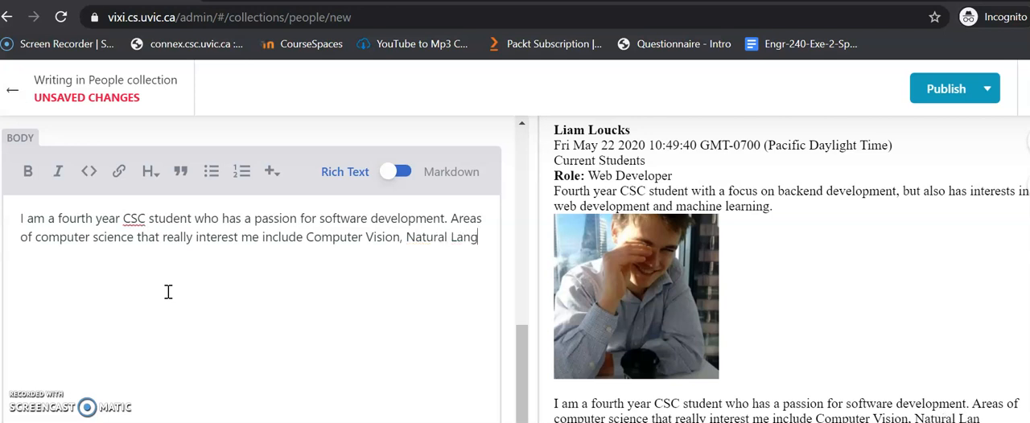
pyautogui.write('uage Por')
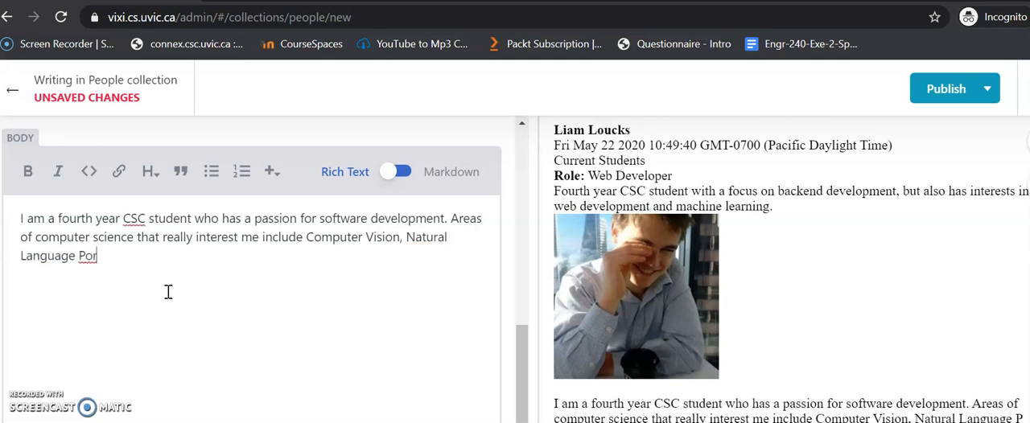
# Step: Continue the body's list of interests with "Natural Language Processing"
pyautogui.press('BackSpace')
pyautogui.press('BackSpace')
pyautogui.press('BackSpace')
pyautogui.write('e Processing, and')
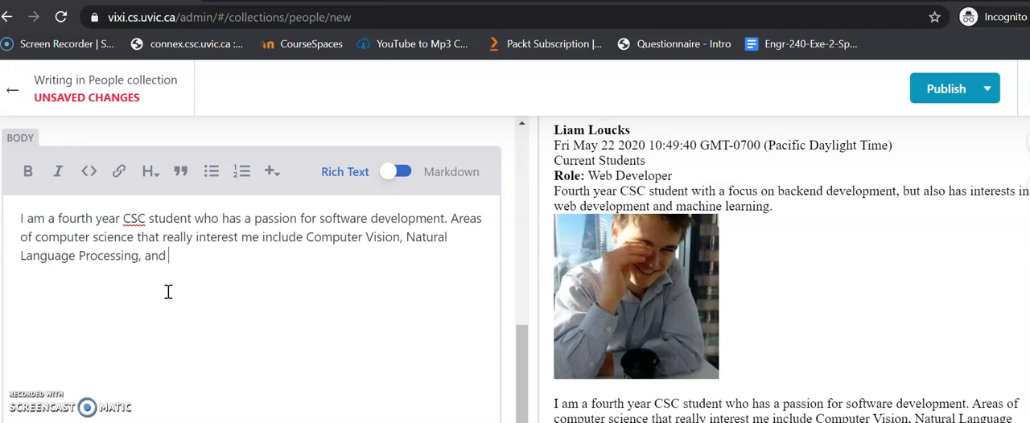
# Step: Finish the body's list of interests with ", and software related to Engineering and Physics."
pyautogui.write('Sofy')
pyautogui.write('ware Related to')
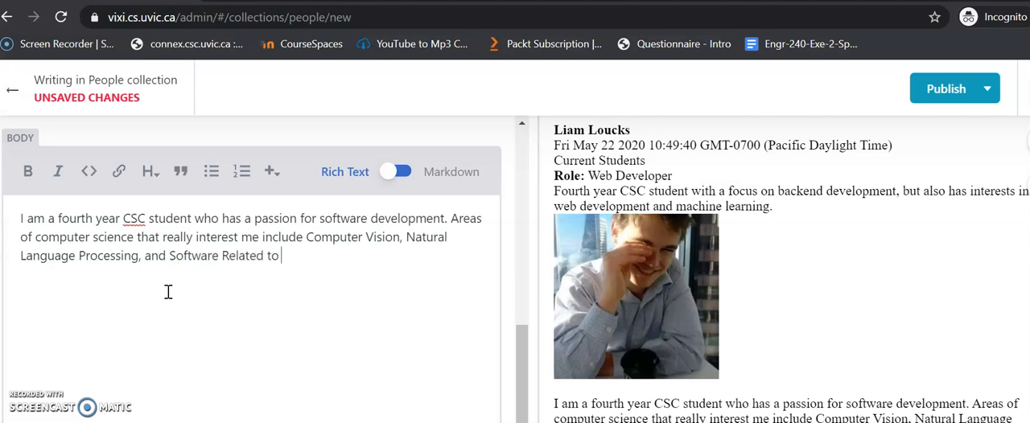
pyautogui.press('BackSpace')
pyautogui.write('r')
pyautogui.press('BackSpace')
pyautogui.write('software related to Engineering a')
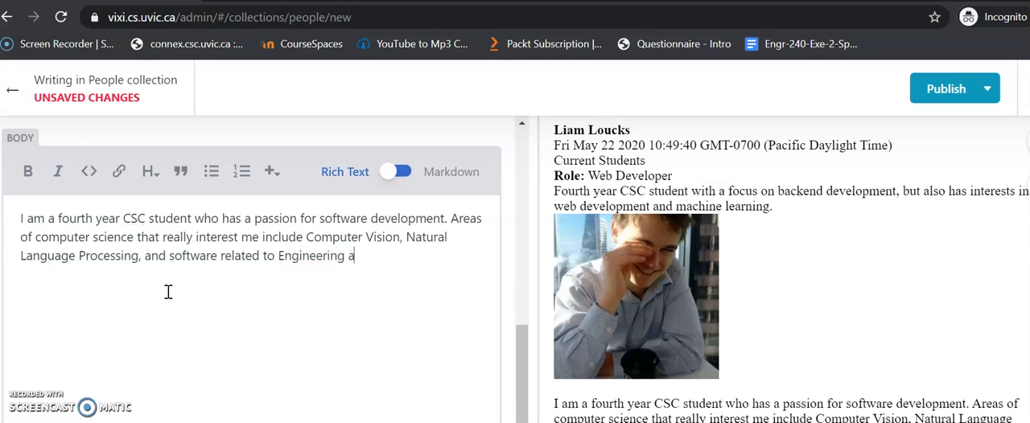
pyautogui.write('nd Physics.')
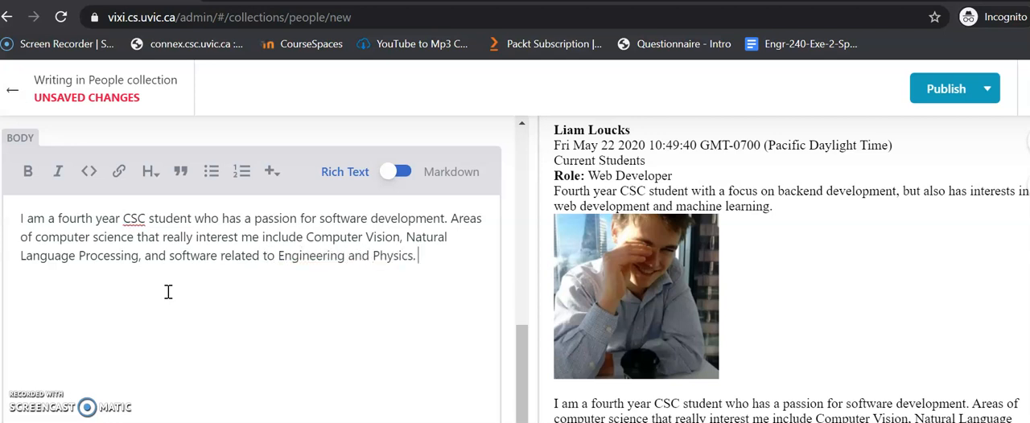
pyautogui.write(' Although I')
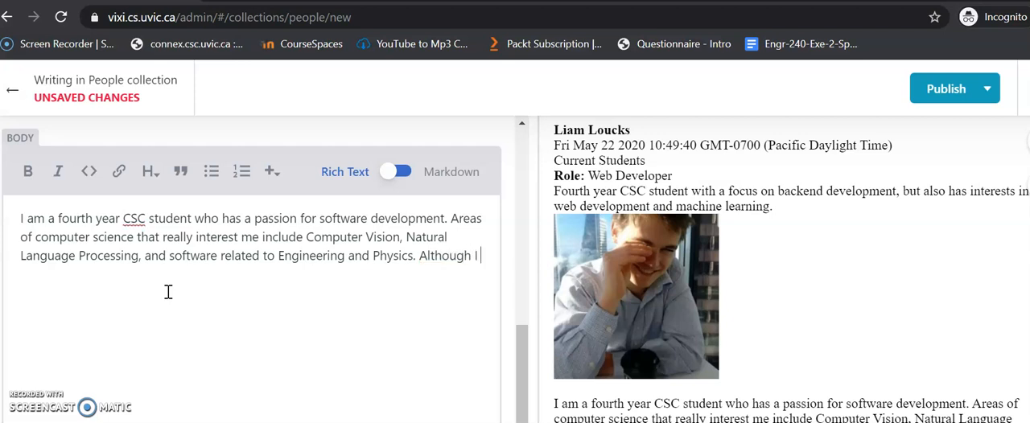
pyautogui.write(' am very open to all areas of computer science')
# Step: Complete the body with "Although I am very open to all areas of Computer Science.", capitalising both words of the subject
pyautogui.press('Left')
pyautogui.press('BackSpace')
pyautogui.write('S')
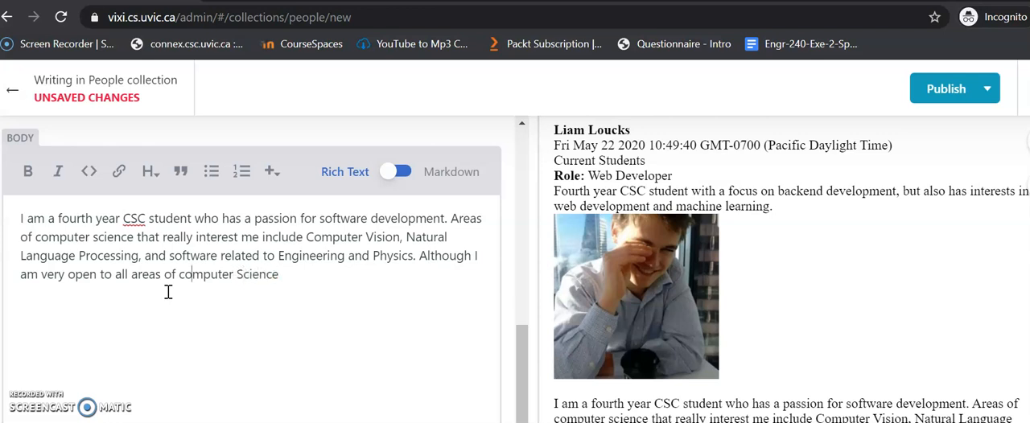
pyautogui.press('BackSpace')
pyautogui.write('C')
pyautogui.press('Right')
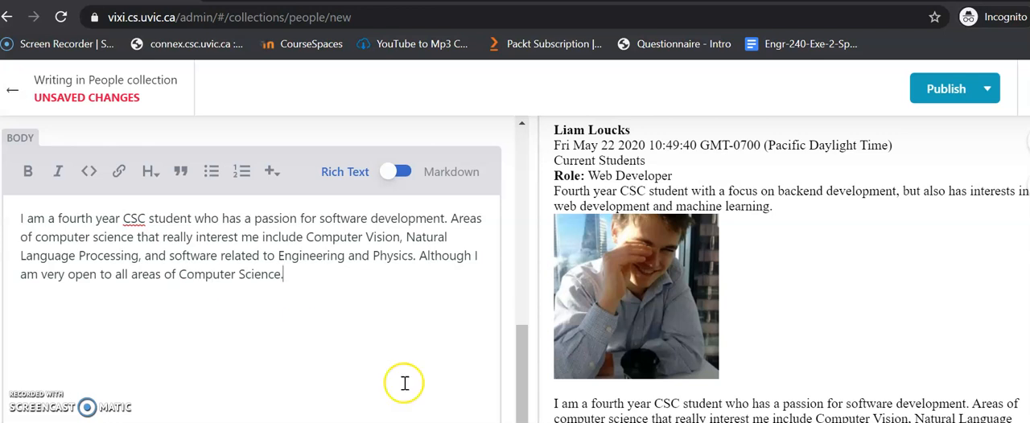
# Step: Look up the person's GitHub profile address in a new browser tab and copy it into the entry's GitHub field
pyautogui.scroll(-5, 435, 390)
pyautogui.scroll(1, 440, 395)
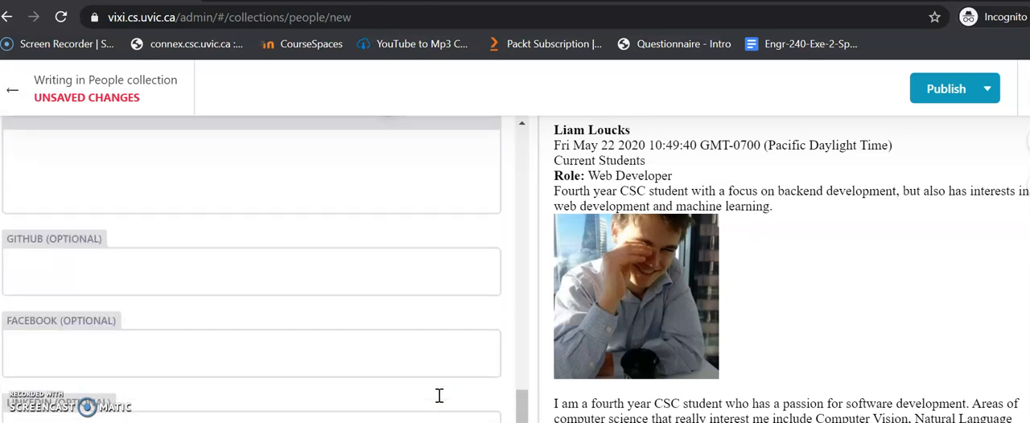
pyautogui.click(86, 285)
pyautogui.hotkey('ctrl', 't')
pyautogui.write('githu')
pyautogui.click(256, 11)
pyautogui.hotkey('ctrl', 'a')
pyautogui.hotkey('ctrl', 'c')
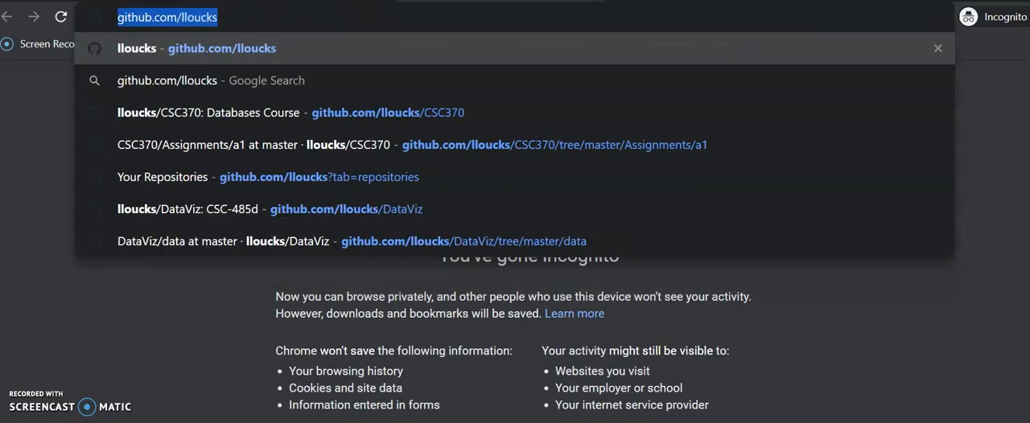
pyautogui.click(137, 1)
pyautogui.click(282, 1)
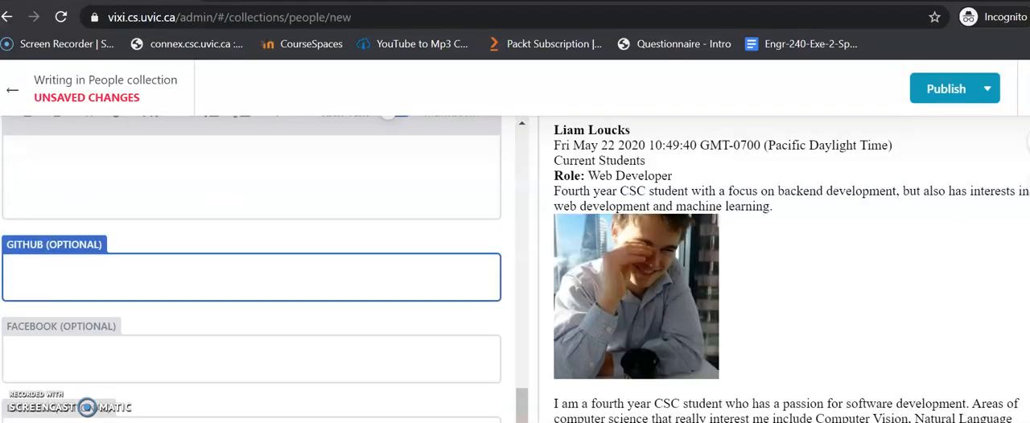
pyautogui.hotkey('ctrl', 'v')
pyautogui.click(201, 370)
pyautogui.scroll(-1, 356, 294)
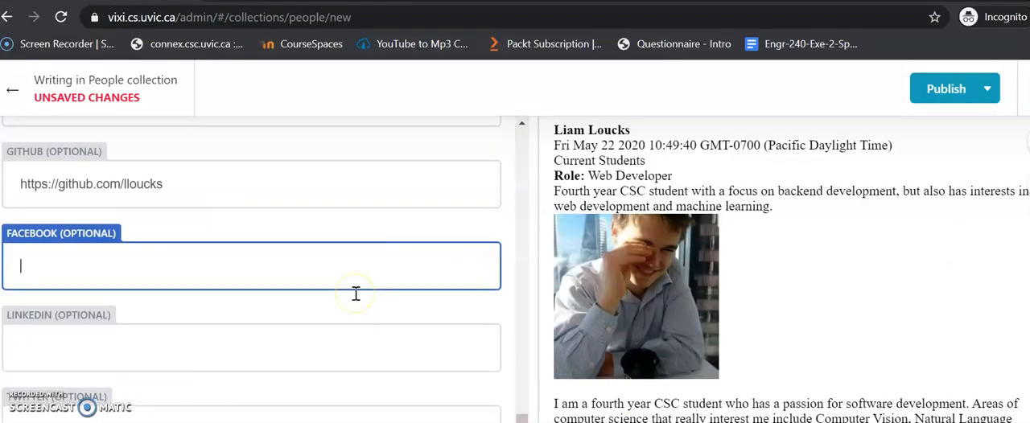
pyautogui.scroll(1, 356, 294)
pyautogui.scroll(-1, 356, 294)
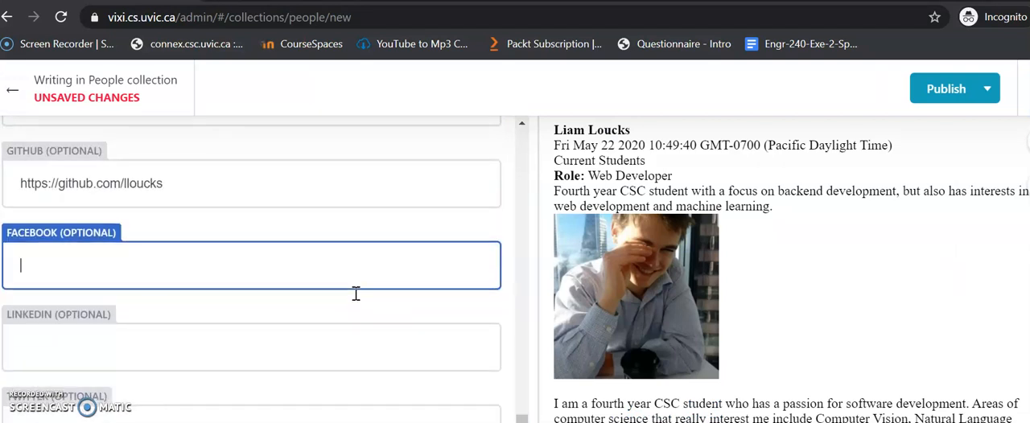
pyautogui.click(323, 306)
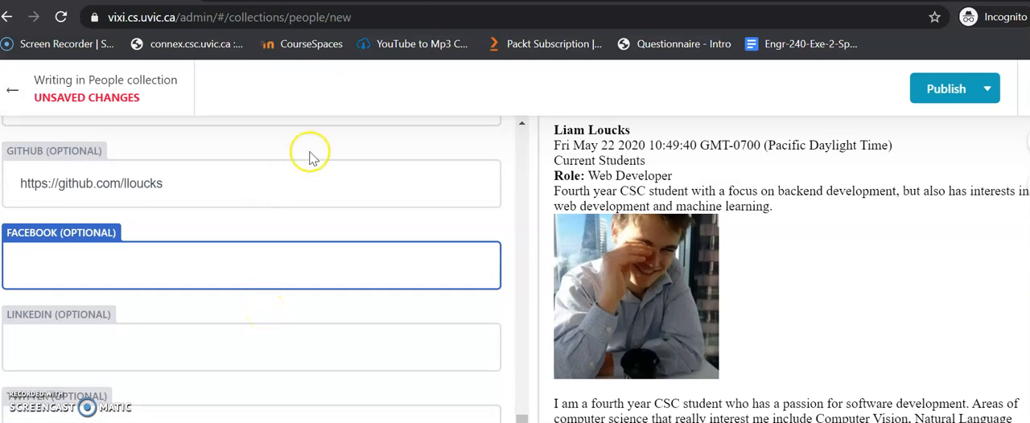
pyautogui.click(300, 186)
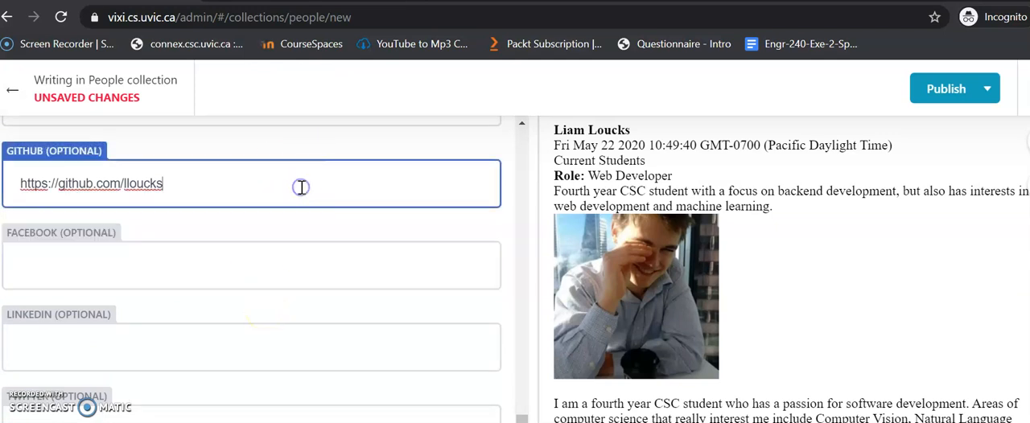
pyautogui.click(285, 247)
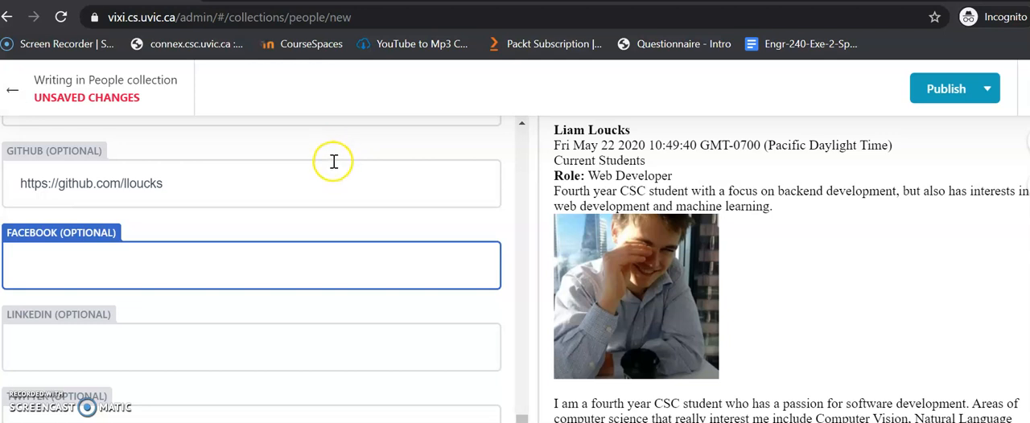
pyautogui.scroll(5, 329, 184)
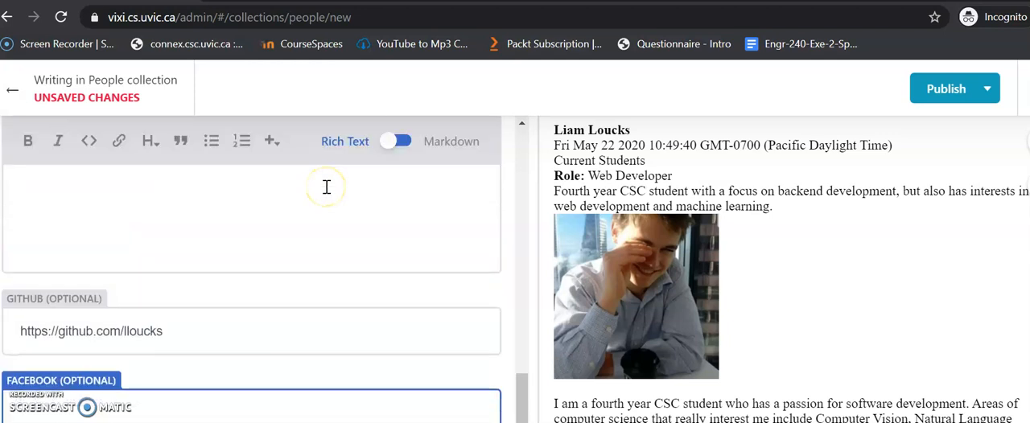
pyautogui.scroll(-5, 327, 186)
pyautogui.click(326, 187)
# Step: Open the person's LinkedIn profile in the other browser window and copy its address into the entry's LinkedIn field
pyautogui.click(297, 358)
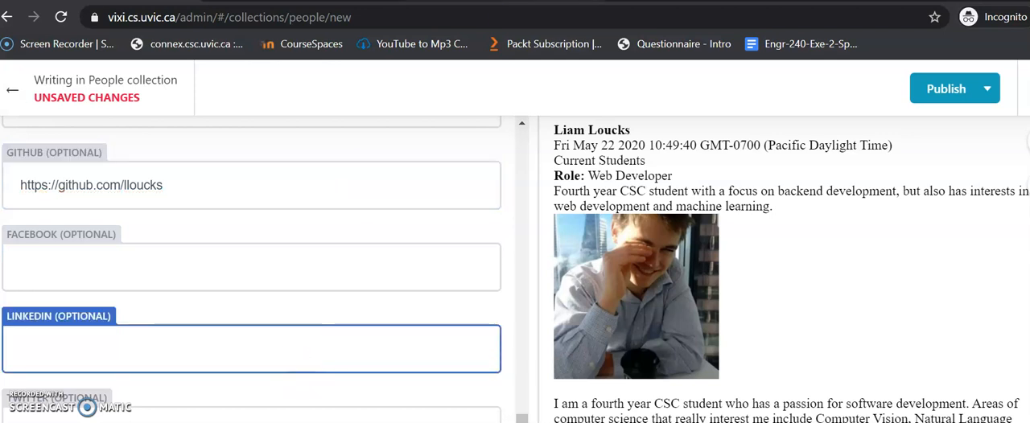
pyautogui.hotkey('alt', 'Tab')
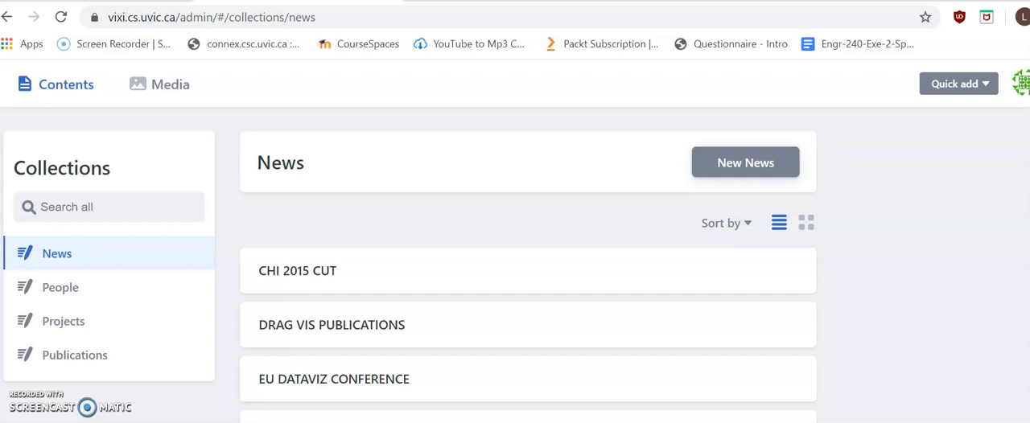
pyautogui.hotkey('ctrl', 't')
pyautogui.write('link')
pyautogui.press('Return')
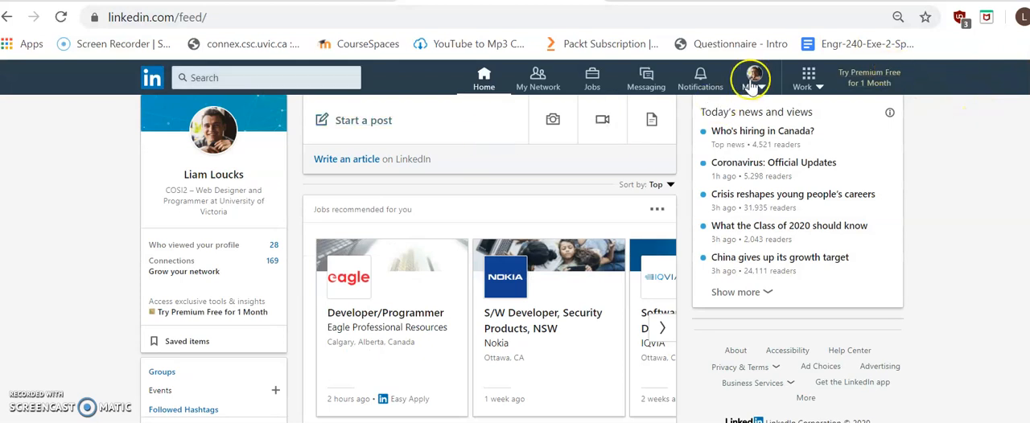
pyautogui.click(198, 175)
pyautogui.click(271, 20)
pyautogui.hotkey('ctrl', 'c')
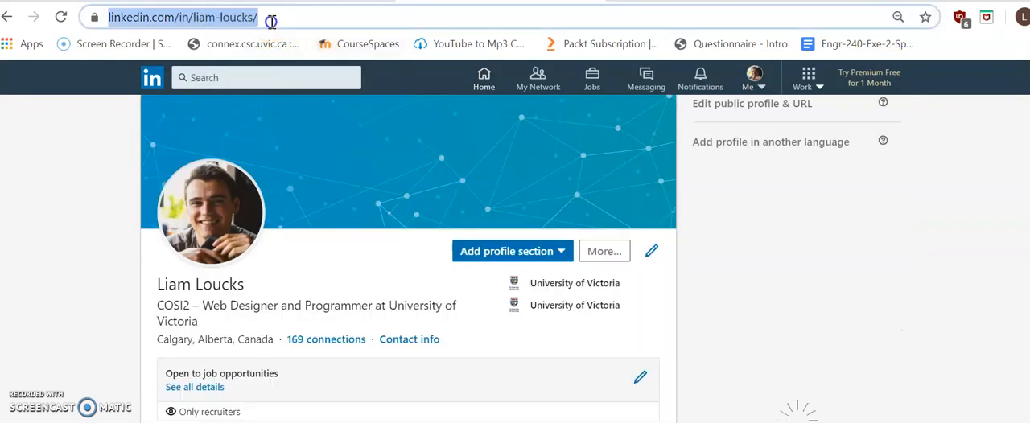
pyautogui.click(296, 0)
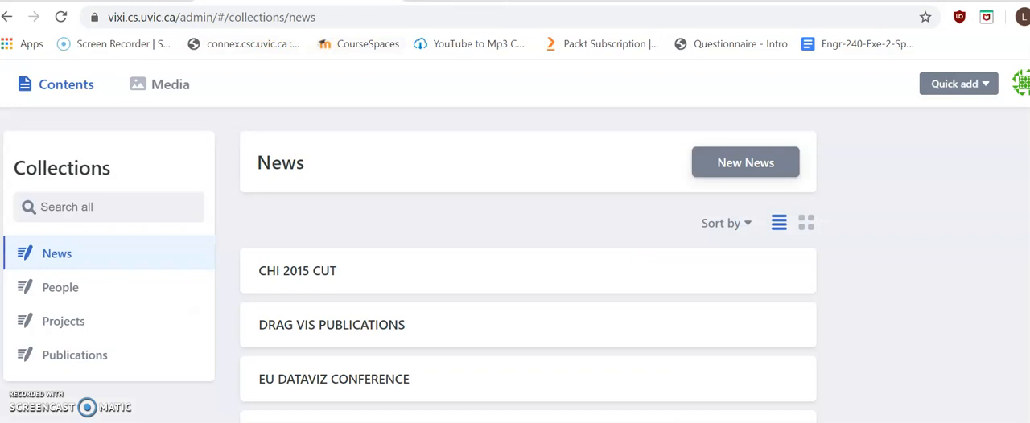
pyautogui.hotkey('alt', 'Tab')
pyautogui.hotkey('ctrl', 'v')
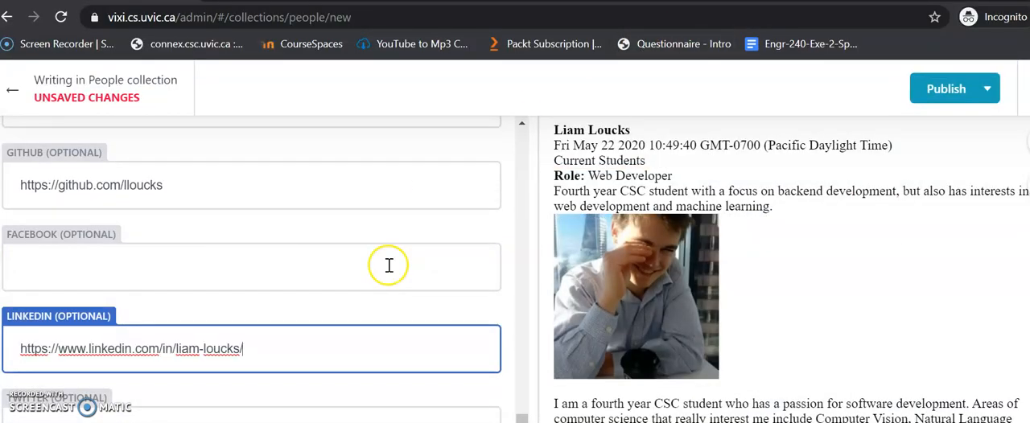
# Step: Open the person's Facebook profile in the other browser window and copy its address into the entry's Facebook field
pyautogui.click(196, 417)
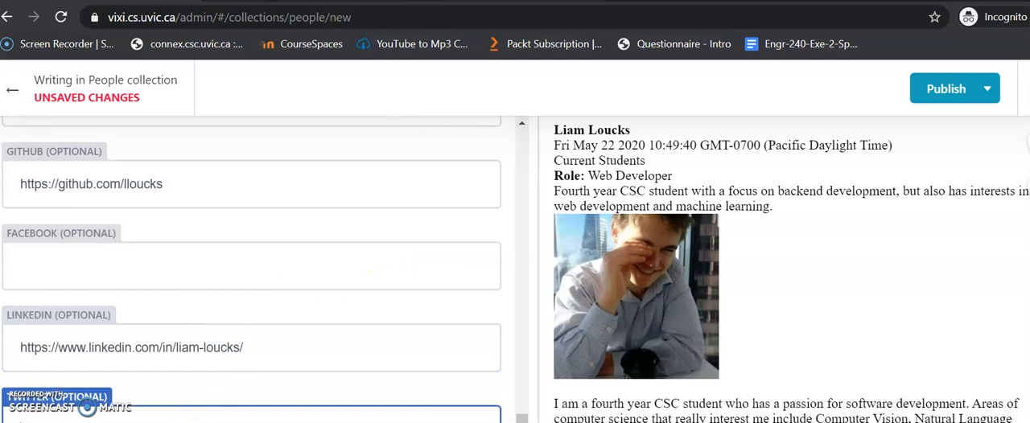
pyautogui.hotkey('alt', 'Tab')
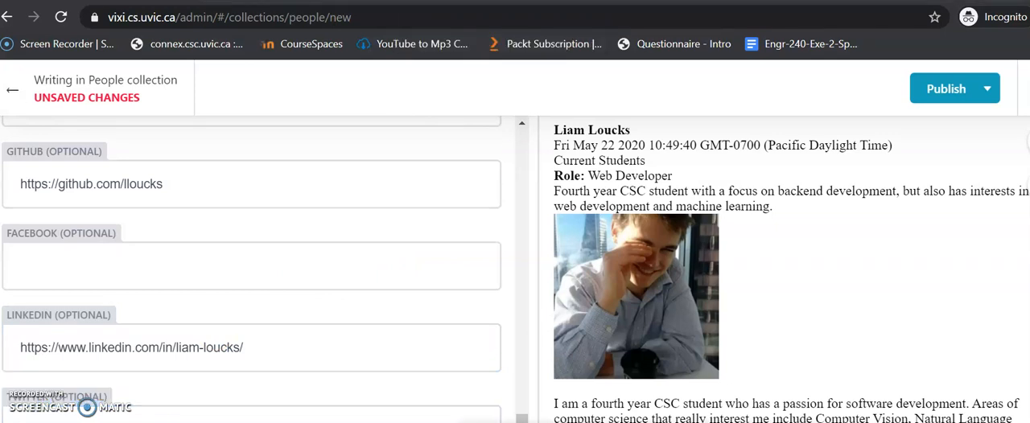
pyautogui.hotkey('ctrl', 't')
pyautogui.write('fa')
pyautogui.press('Return')
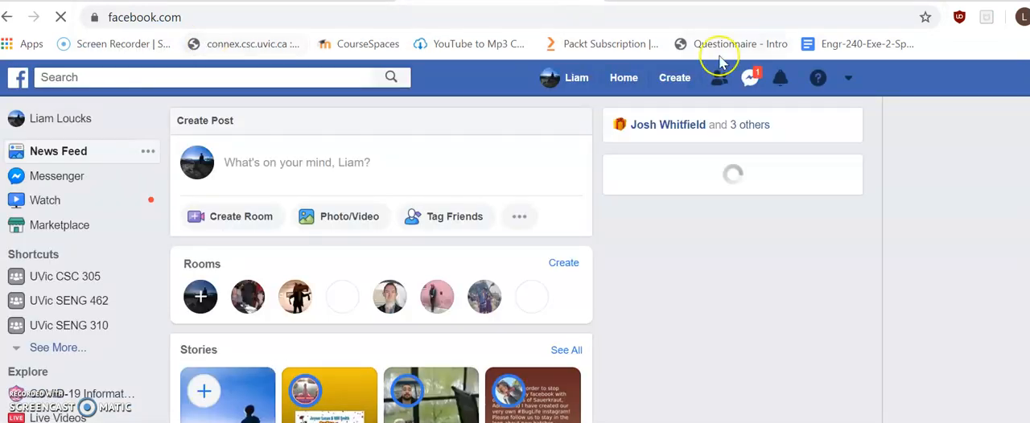
pyautogui.click(561, 80)
pyautogui.click(310, 17)
pyautogui.hotkey('ctrl', 'c')
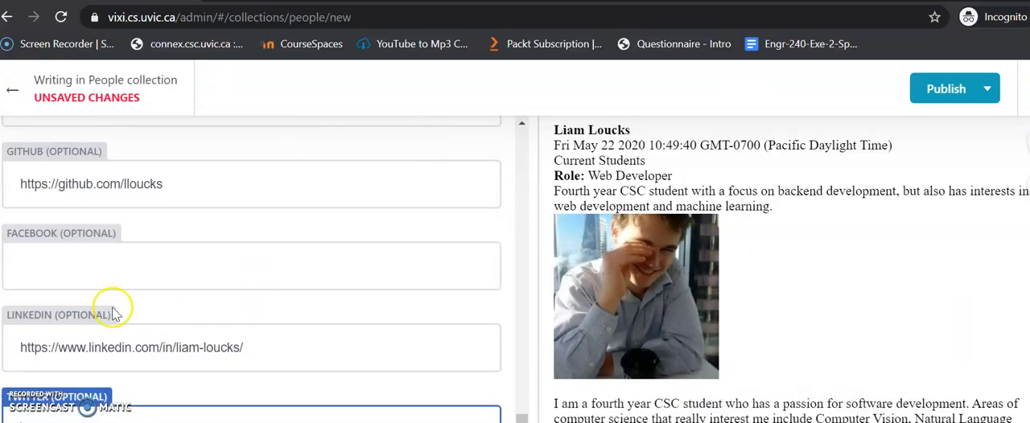
pyautogui.click(112, 280)
pyautogui.hotkey('ctrl', 'v')
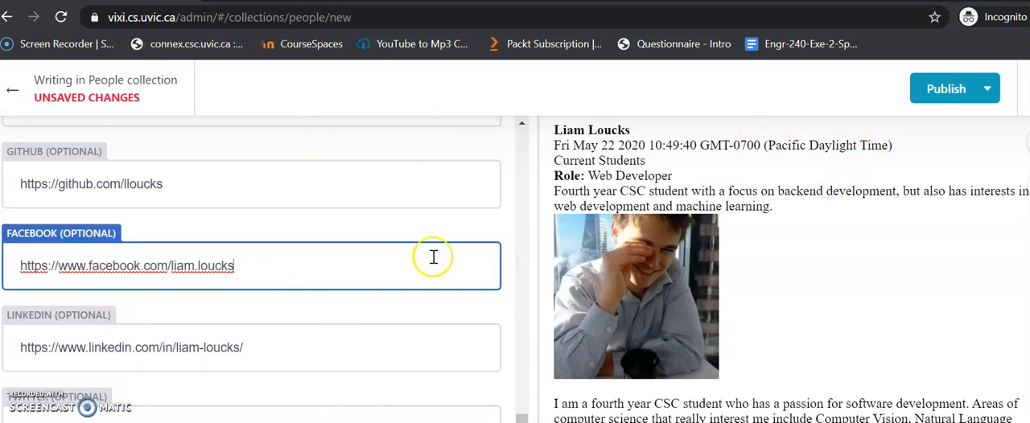
# Step: Review the new People entry's fields, from category, role and description through image and body to the social profile links
pyautogui.click(260, 185)
pyautogui.scroll(1, 260, 191)
pyautogui.scroll(-1, 226, 197)
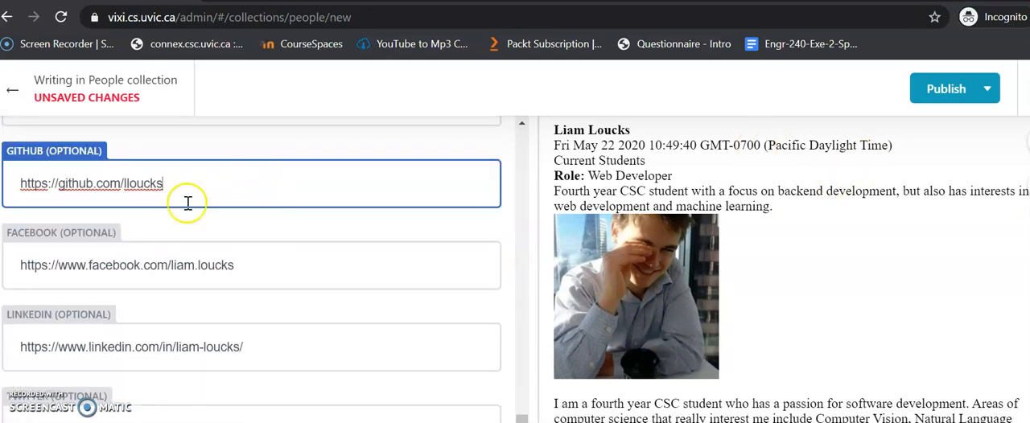
pyautogui.scroll(5, 357, 255)
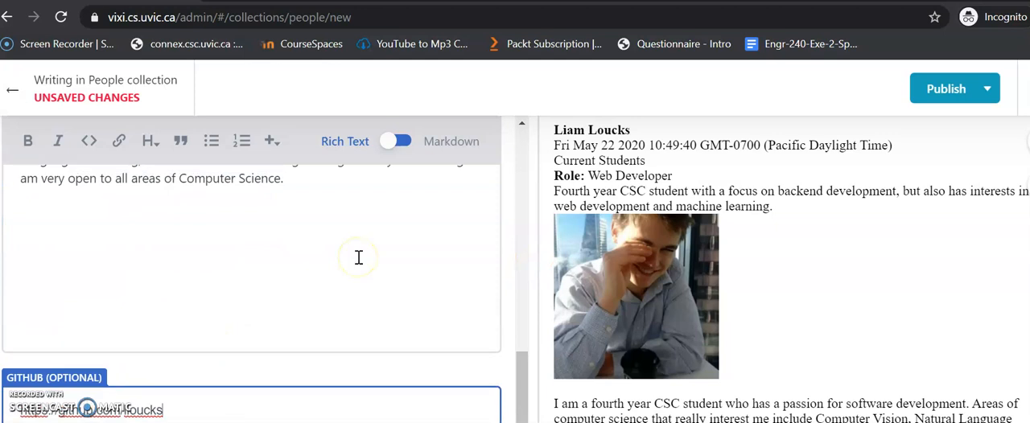
pyautogui.scroll(3, 359, 258)
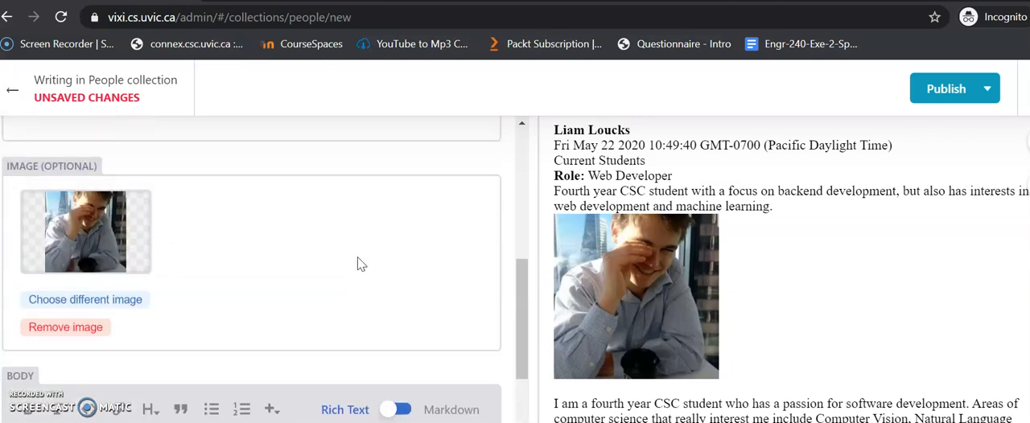
pyautogui.scroll(5, 358, 257)
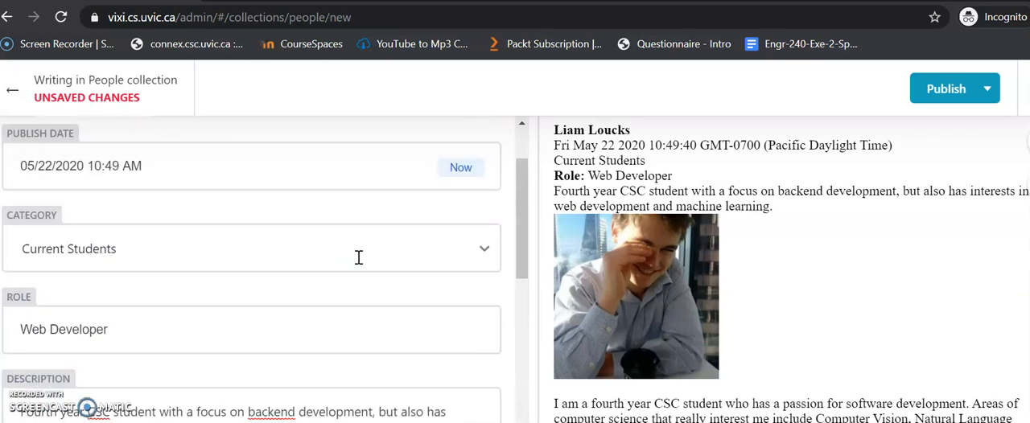
pyautogui.scroll(1, 359, 257)
pyautogui.scroll(-3, 359, 256)
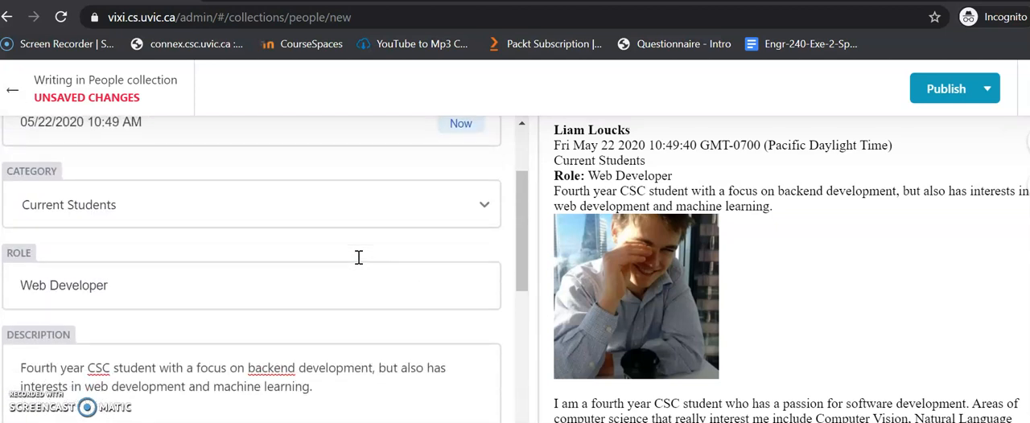
pyautogui.scroll(-5, 360, 257)
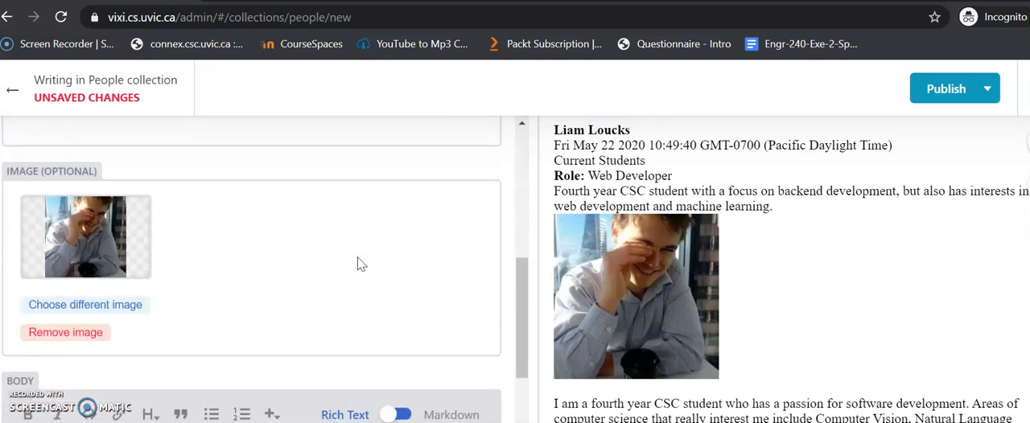
pyautogui.scroll(-3, 256, 247)
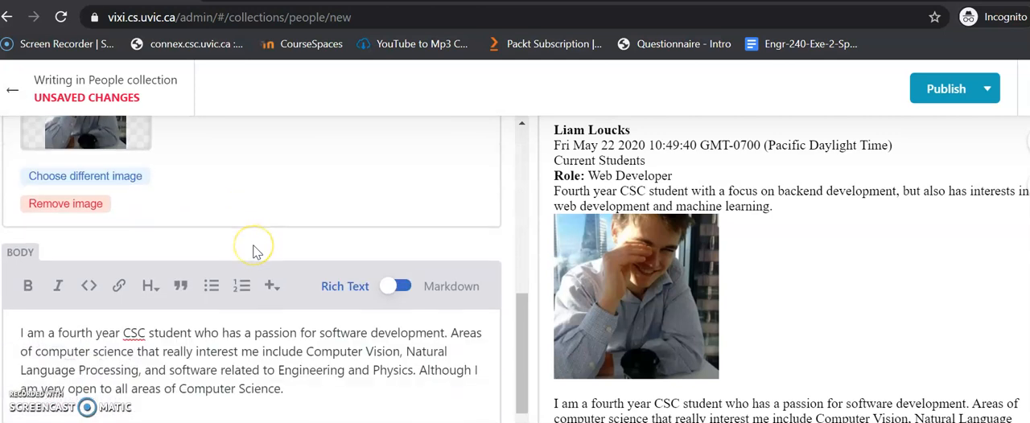
pyautogui.scroll(-5, 255, 249)
pyautogui.scroll(2, 255, 250)
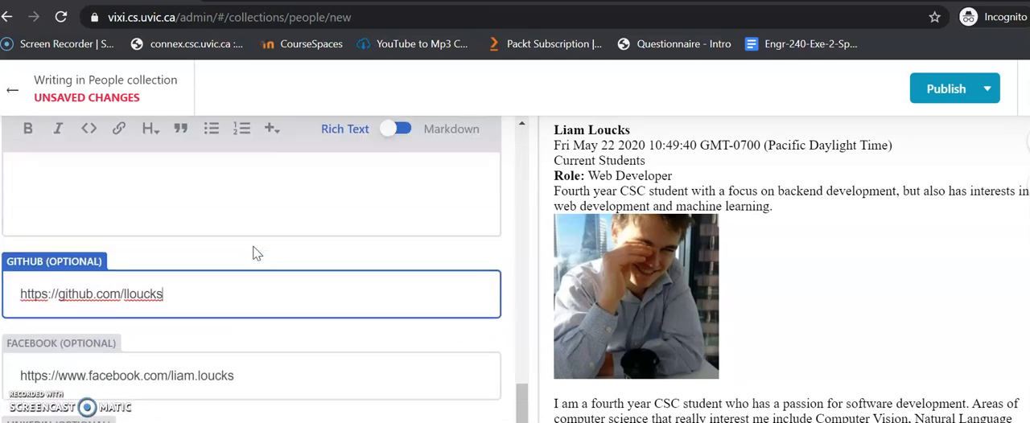
pyautogui.scroll(-1, 255, 248)
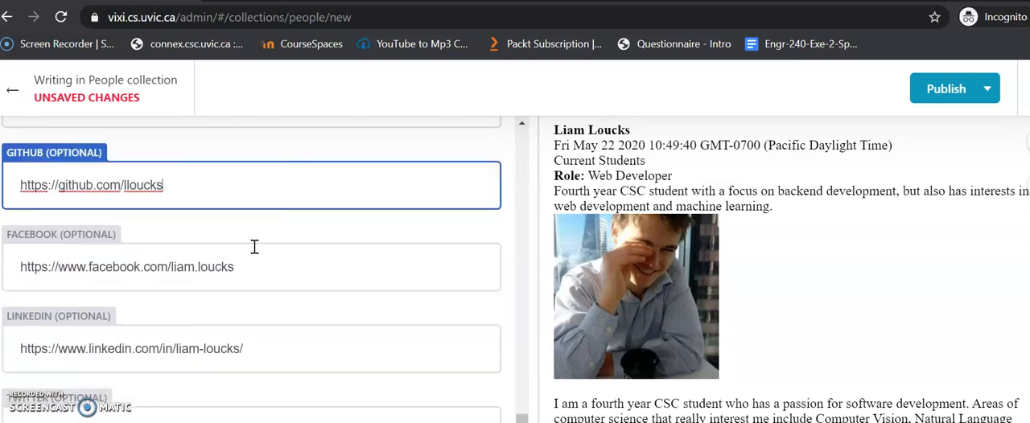
pyautogui.scroll(4, 254, 246)
pyautogui.scroll(3, 254, 255)
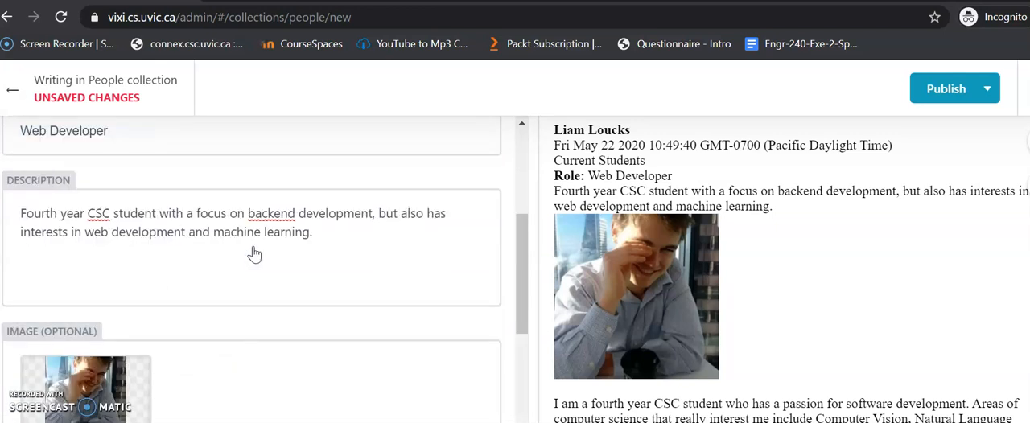
pyautogui.scroll(-4, 253, 254)
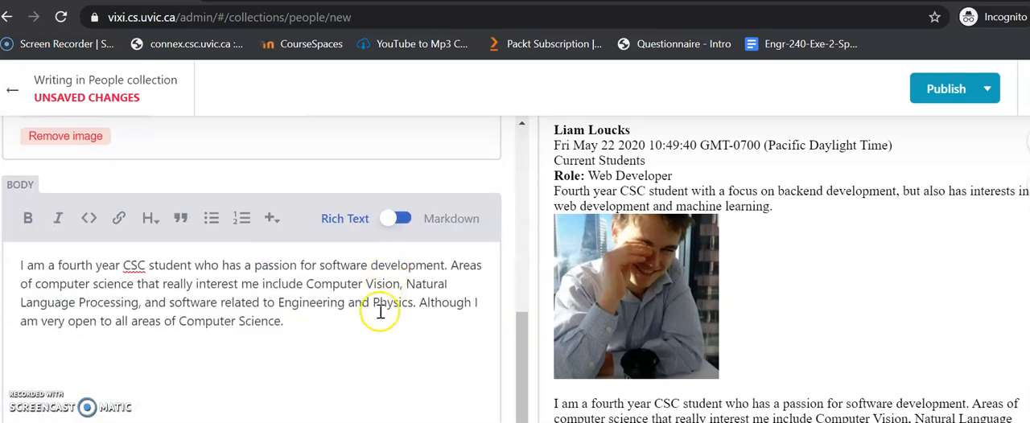
pyautogui.scroll(4, 379, 311)
pyautogui.scroll(3, 381, 312)
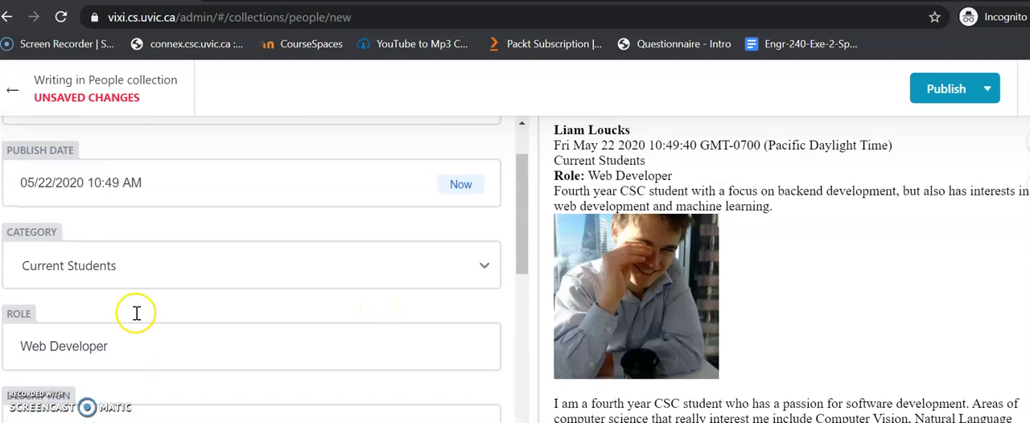
pyautogui.click(145, 269)
pyautogui.click(129, 344)
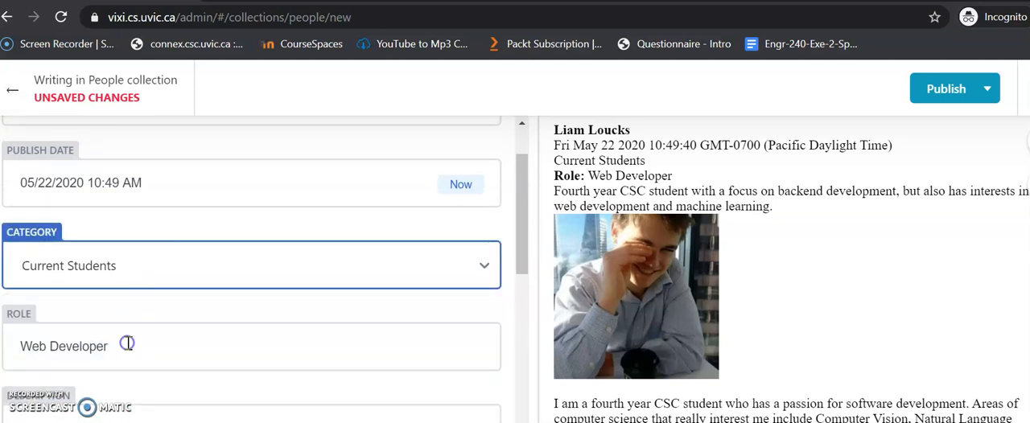
# Step: Publish the new People entry
pyautogui.scroll(1, 128, 344)
pyautogui.scroll(-2, 323, 248)
pyautogui.scroll(2, 320, 250)
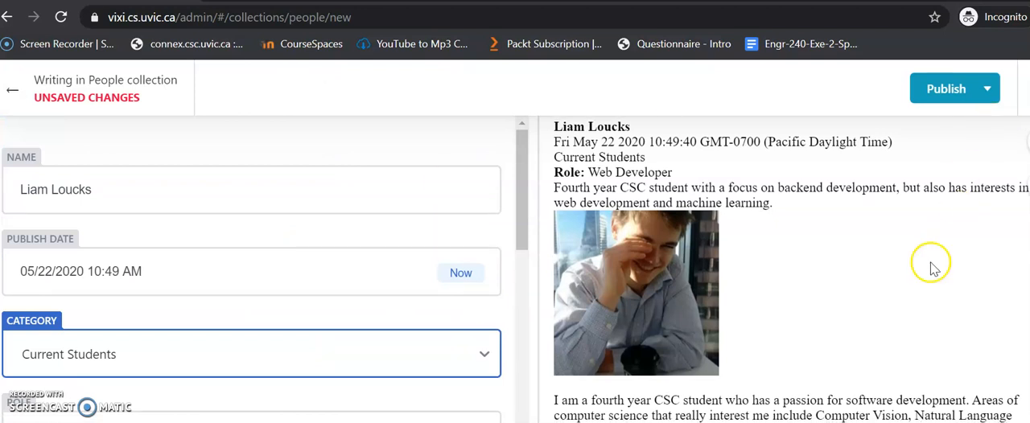
pyautogui.click(962, 95)
pyautogui.click(973, 125)
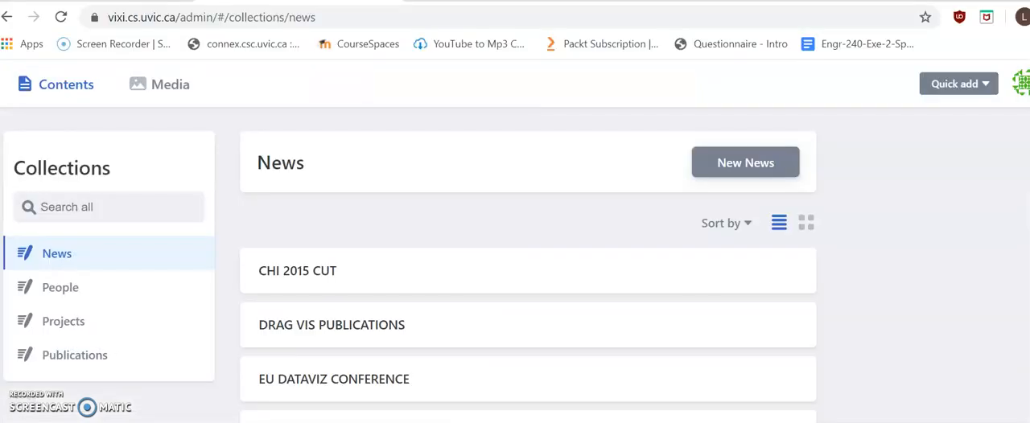
# Step: Open the GitLab projects dashboard at gitlab.csc.uvic.ca in a new browser tab
pyautogui.hotkey('ctrl', 't')
pyautogui.write('gitlab')
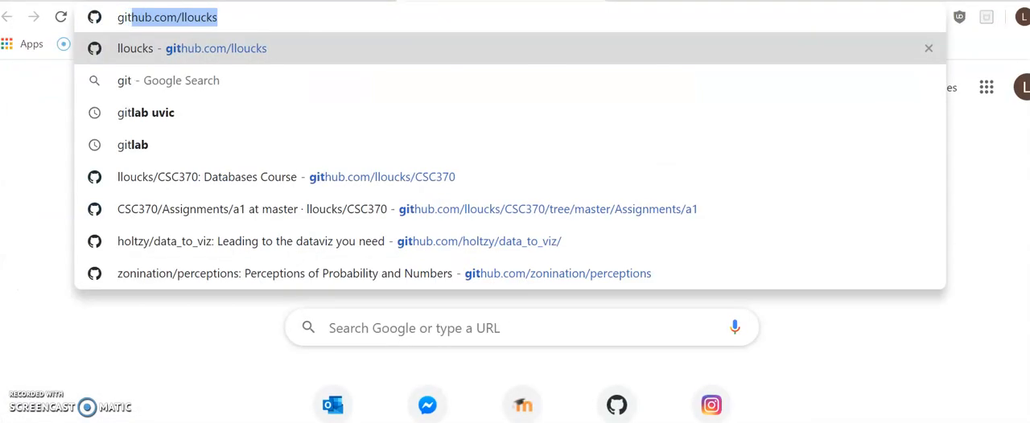
pyautogui.press('Down')
pyautogui.press('Down')
pyautogui.press('Down')
pyautogui.press('Down')
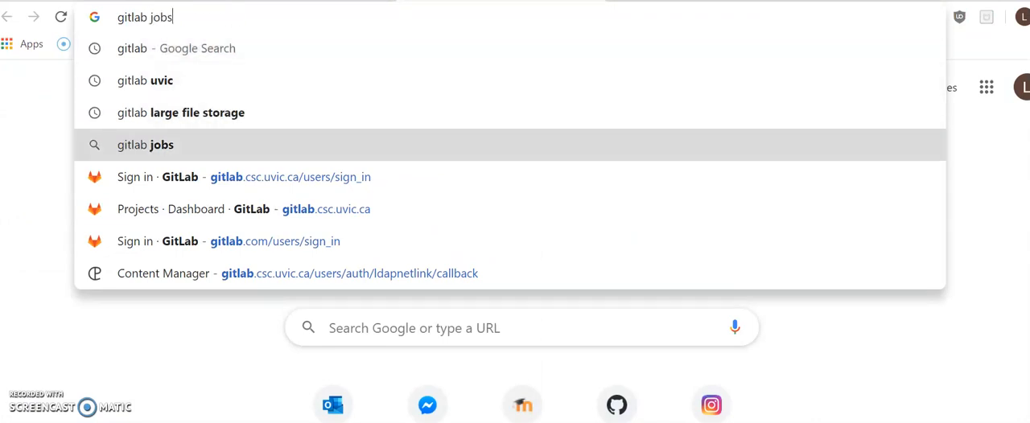
pyautogui.press('Return')
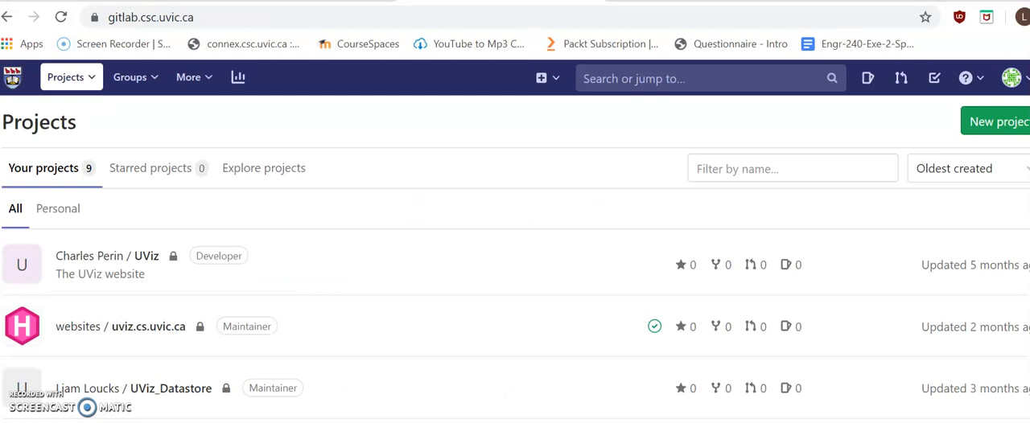
# Step: Open the websites/vixi.cs.uvic.ca project and inspect the pipeline of its latest Create People commit
pyautogui.scroll(-5, 358, 242)
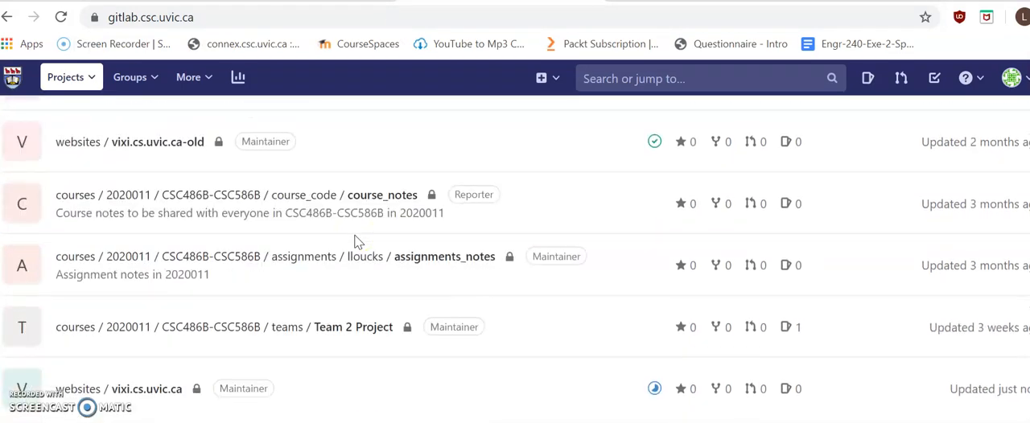
pyautogui.click(140, 390)
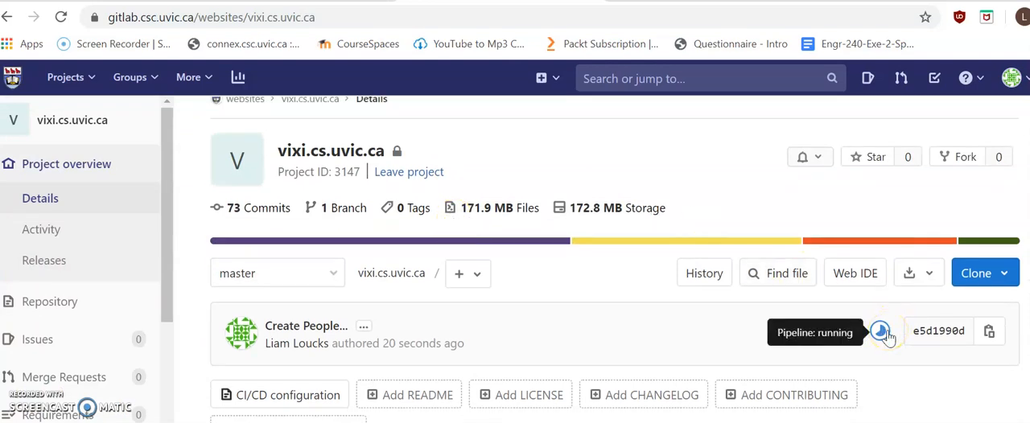
pyautogui.scroll(-2, 886, 336)
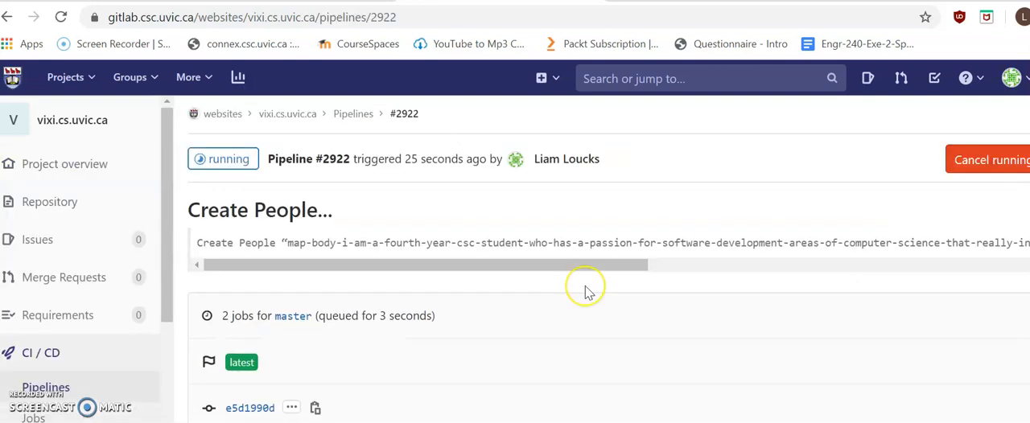
pyautogui.scroll(-2, 585, 289)
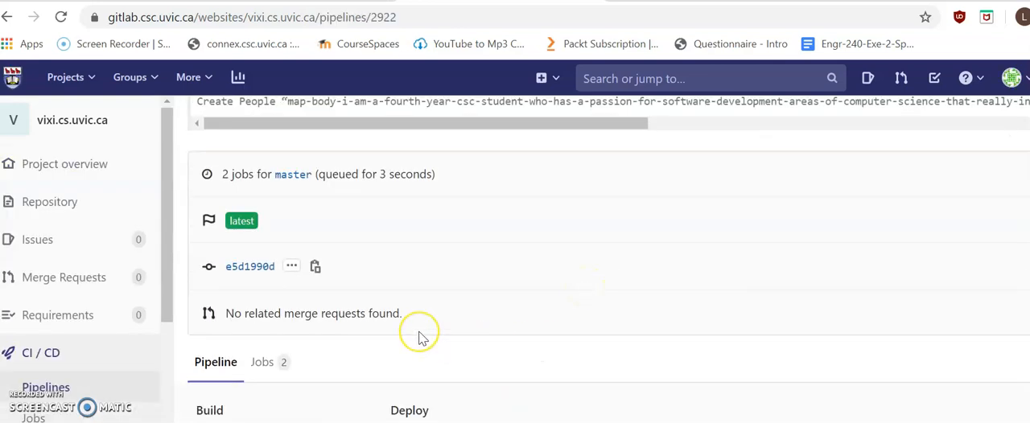
pyautogui.scroll(2, 420, 337)
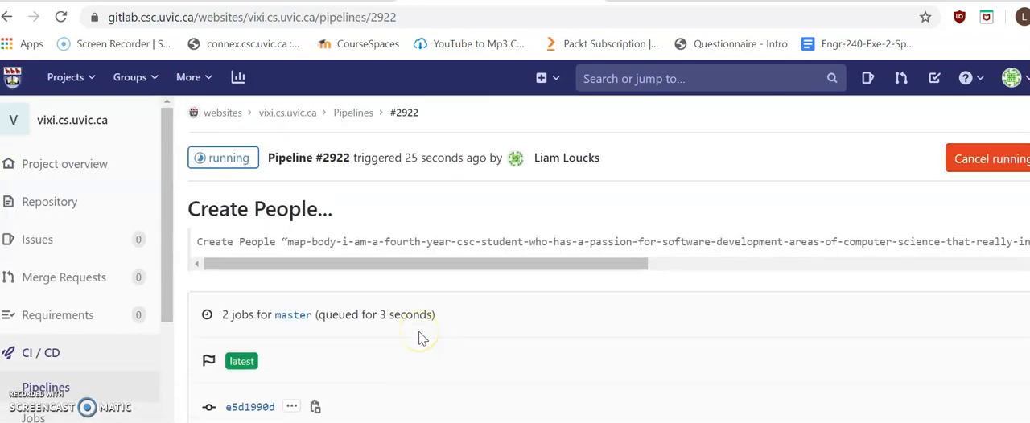
# Step: Return to the vixi.cs.uvic.ca project overview and reload it to check the latest commit's pipeline status
pyautogui.click(288, 112)
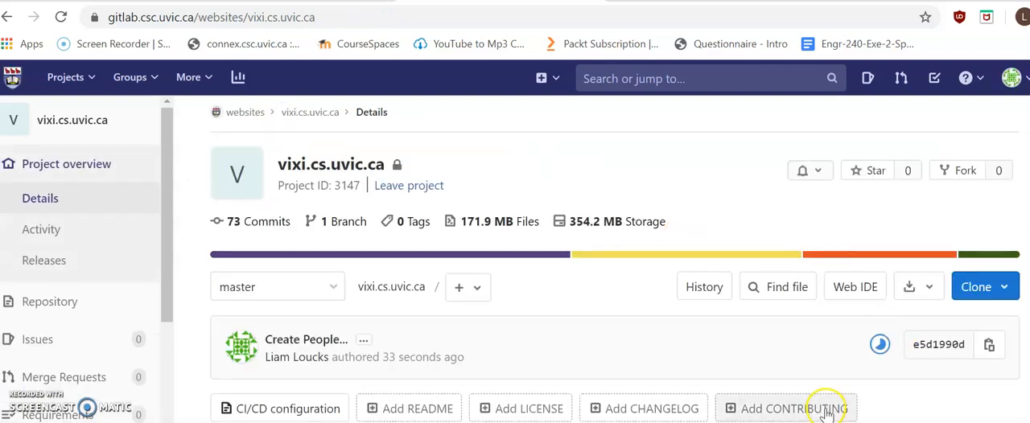
pyautogui.scroll(-1, 918, 265)
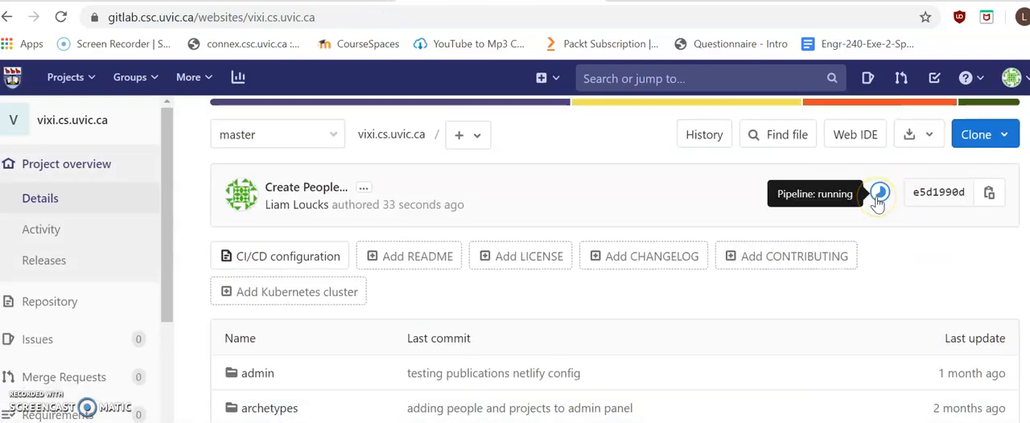
pyautogui.scroll(-3, 878, 202)
pyautogui.scroll(3, 877, 197)
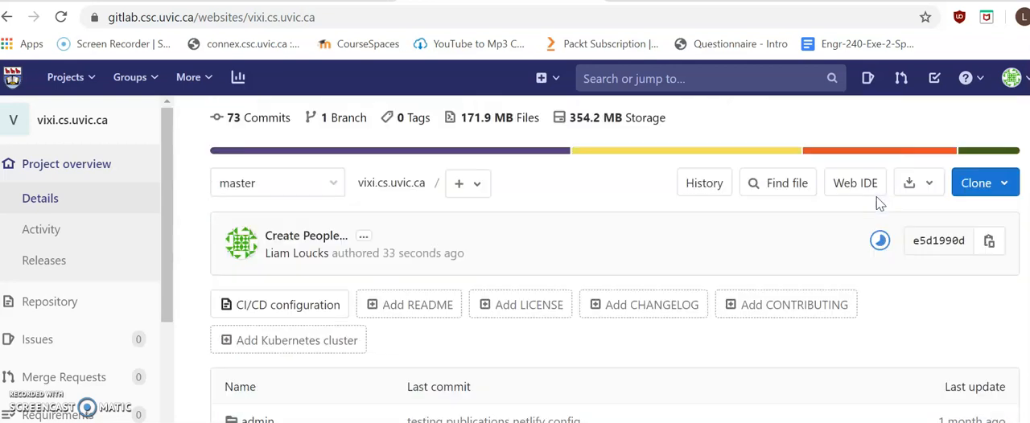
pyautogui.click(496, 17)
pyautogui.press('Return')
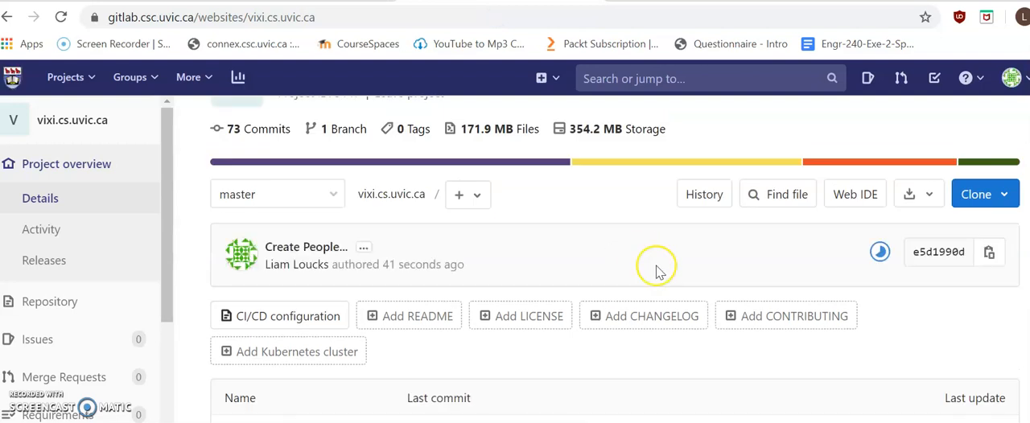
# Step: Open the project's .gitlab-ci.yml file and examine the scripts of its build and deploy stages
pyautogui.scroll(-3, 659, 272)
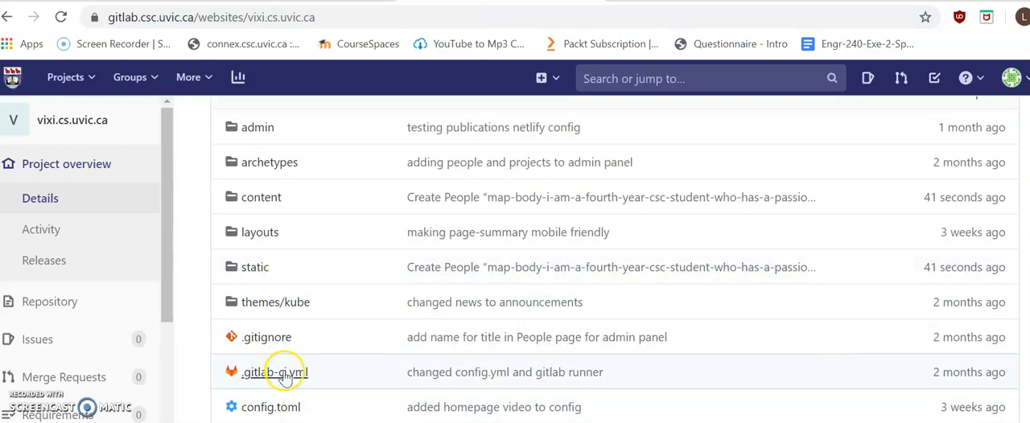
pyautogui.scroll(-3, 666, 400)
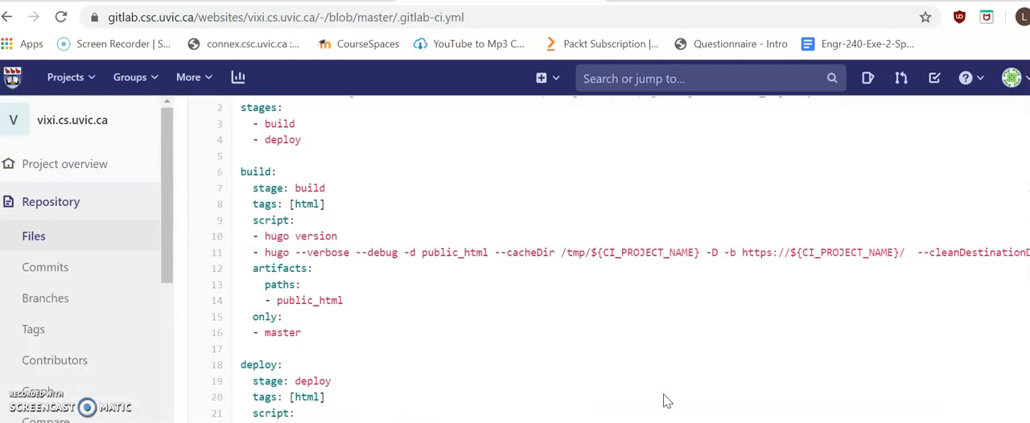
pyautogui.scroll(3, 666, 400)
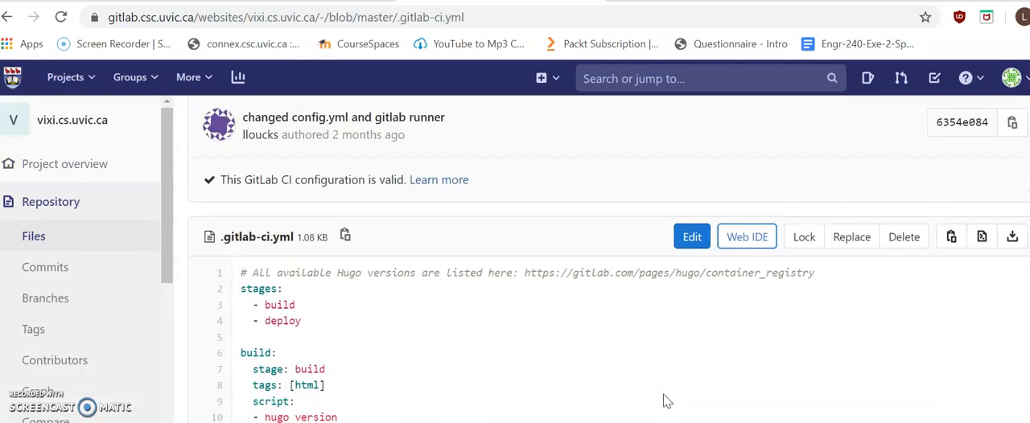
pyautogui.scroll(-2, 666, 400)
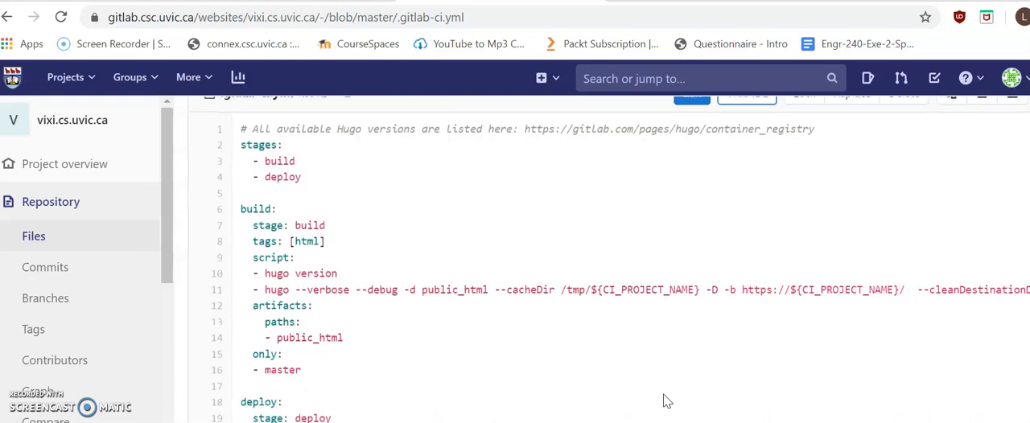
pyautogui.scroll(-3, 665, 400)
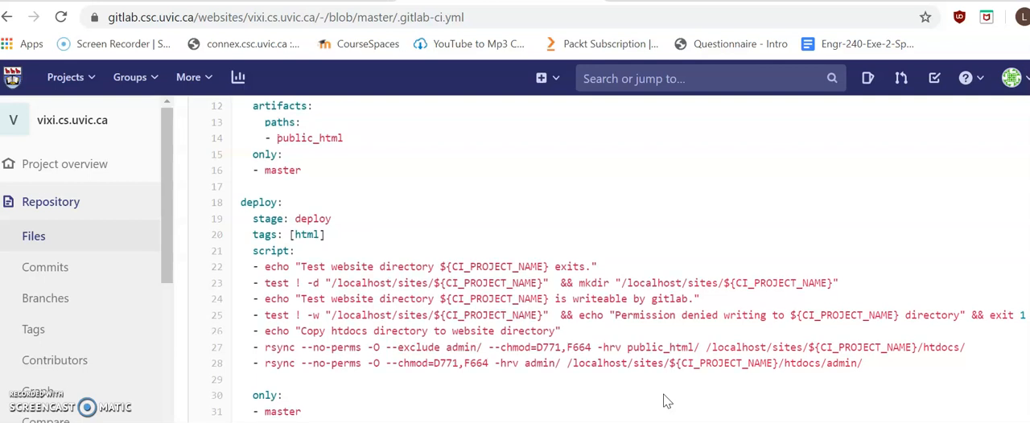
pyautogui.scroll(4, 665, 401)
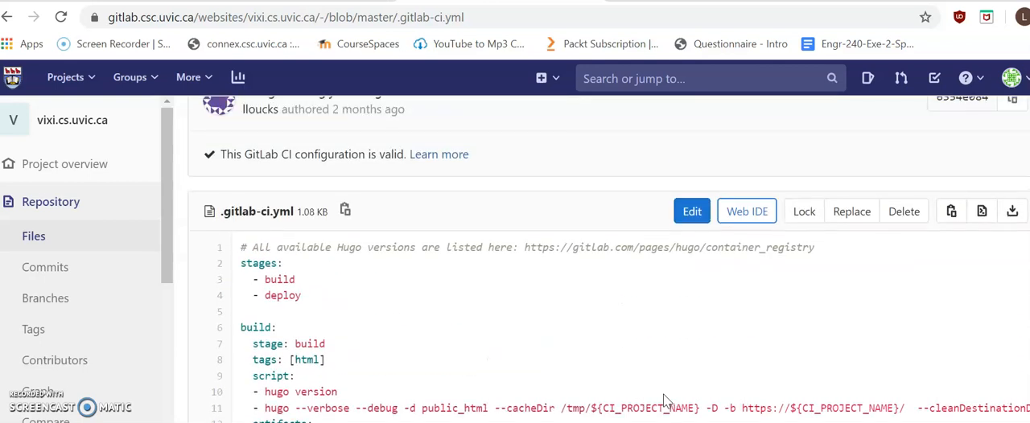
pyautogui.scroll(-1, 665, 400)
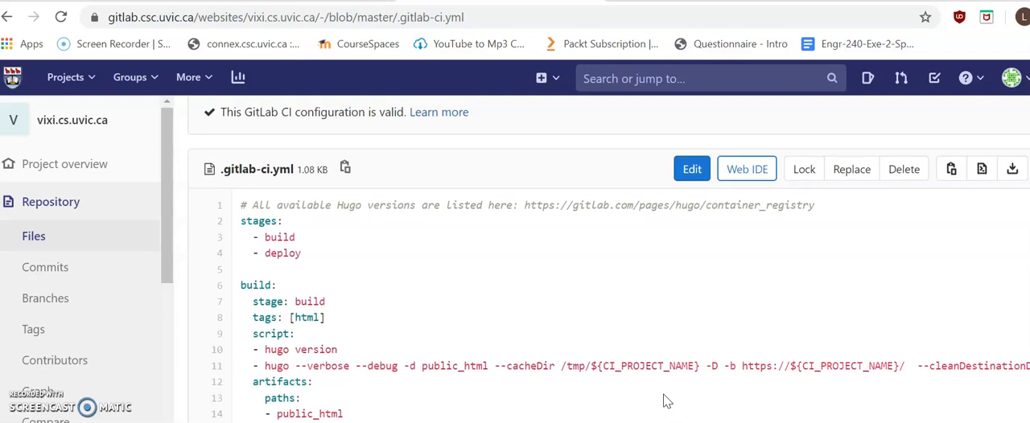
pyautogui.scroll(-3, 665, 400)
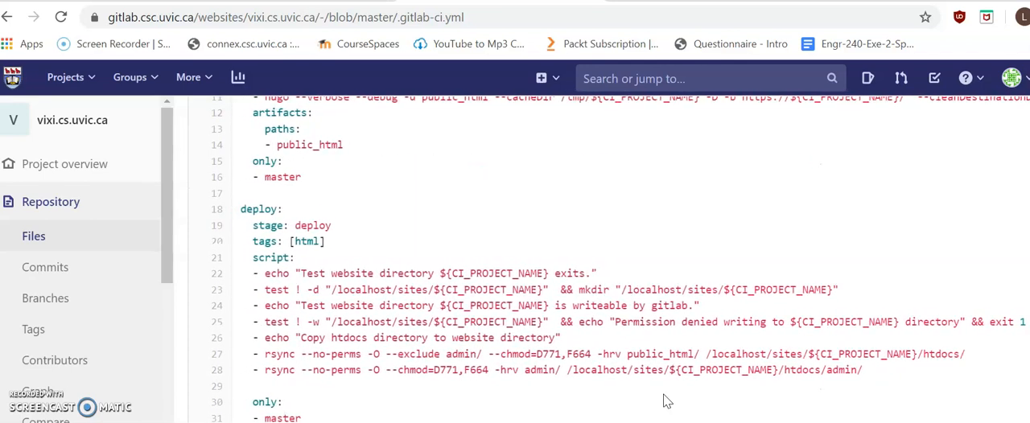
# Step: Examine the Hugo build command and the deploy scripts in .gitlab-ci.yml, and return to the repository's root file listing
pyautogui.scroll(4, 665, 400)
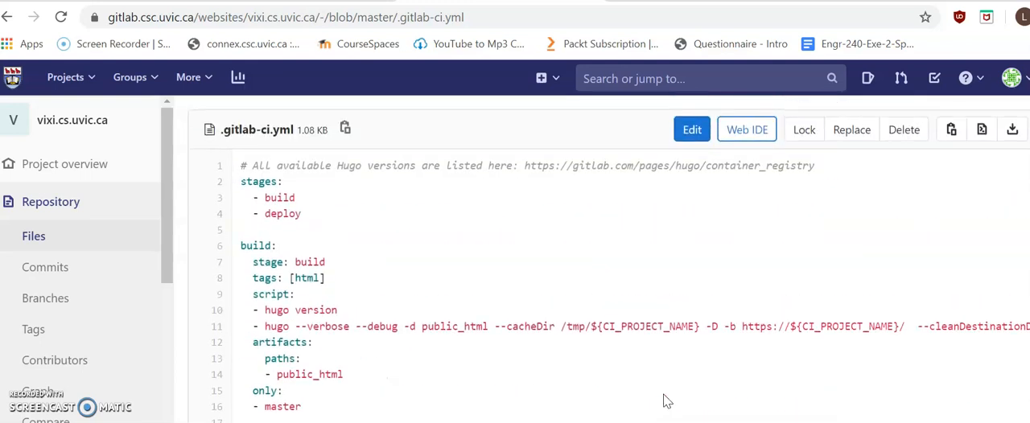
pyautogui.scroll(-3, 665, 400)
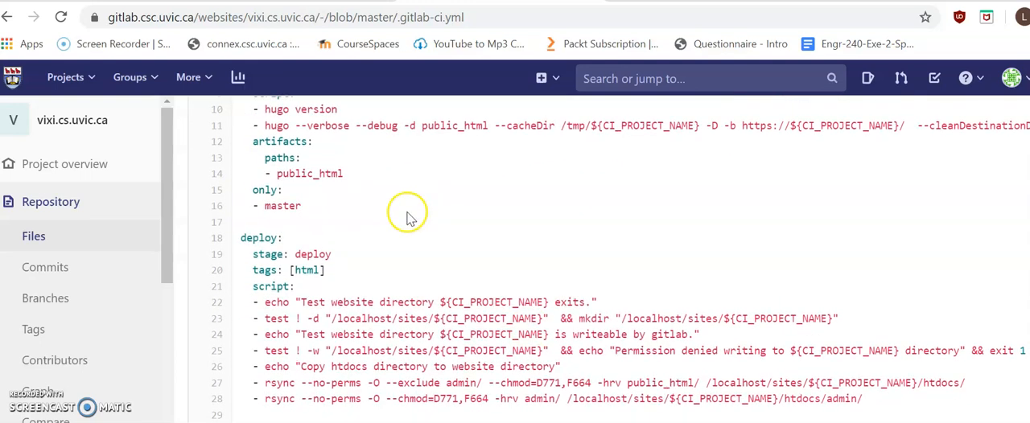
pyautogui.scroll(1, 409, 217)
pyautogui.moveTo(265, 180); pyautogui.dragTo(573, 176)
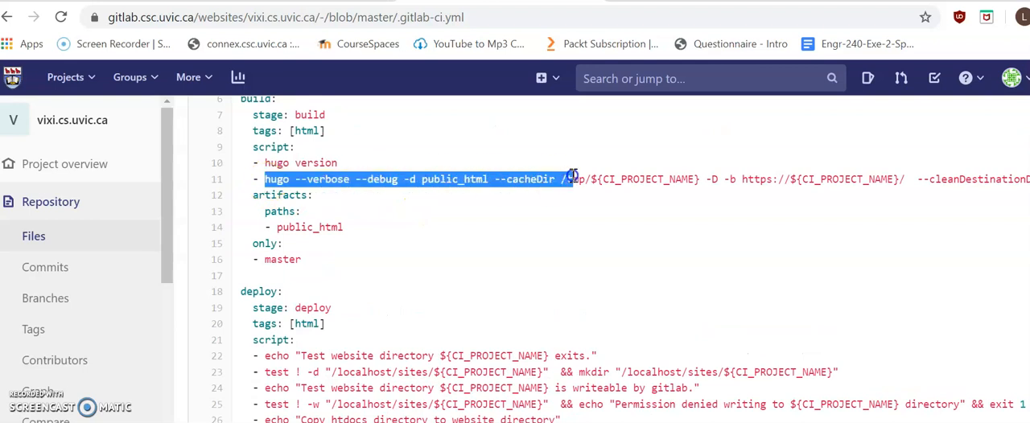
pyautogui.click(573, 177)
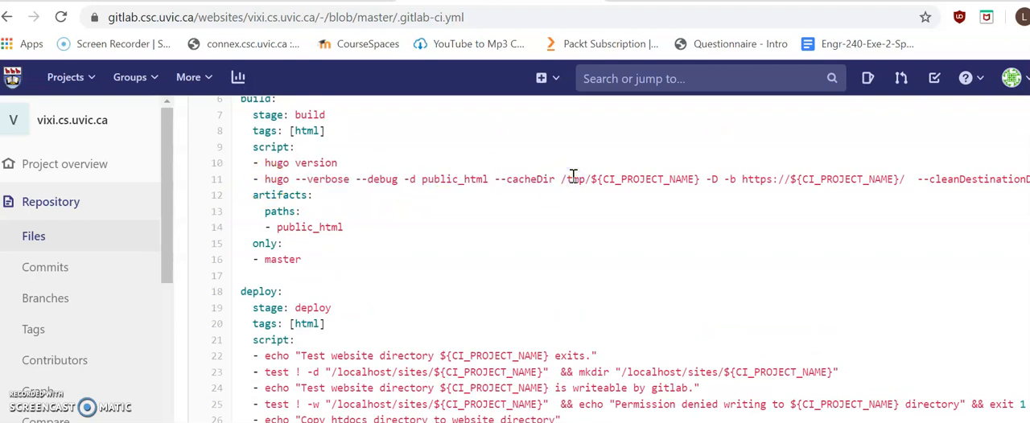
pyautogui.scroll(-1, 591, 259)
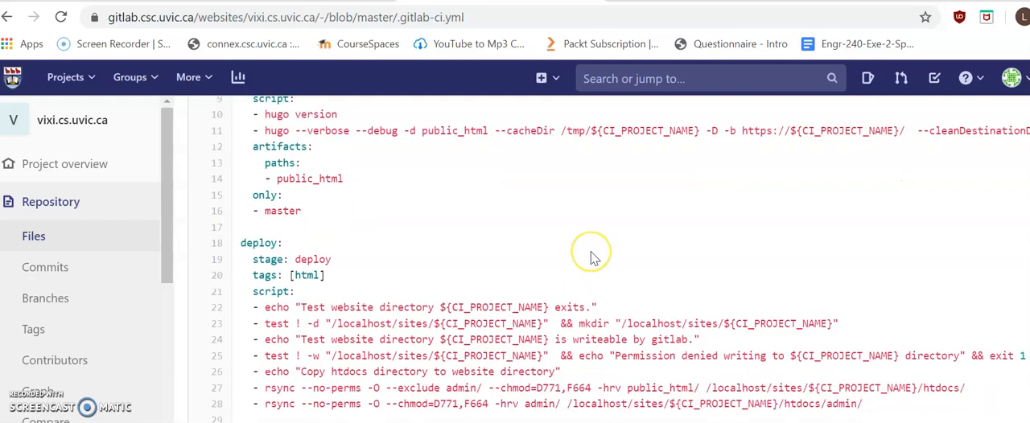
pyautogui.scroll(-1, 592, 258)
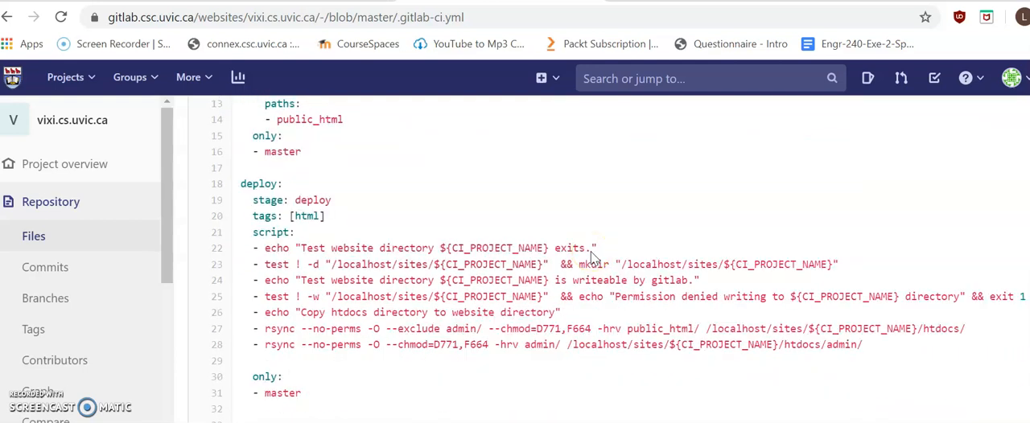
pyautogui.scroll(-1, 592, 252)
pyautogui.scroll(4, 591, 252)
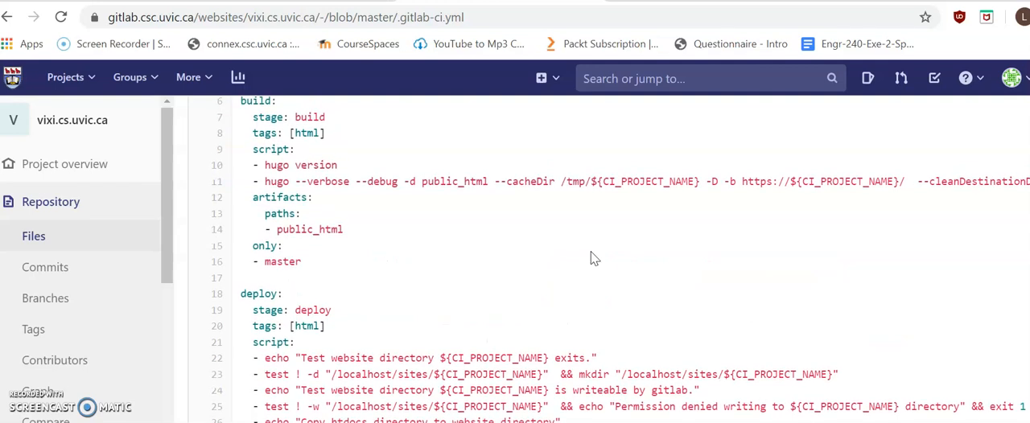
pyautogui.scroll(2, 491, 303)
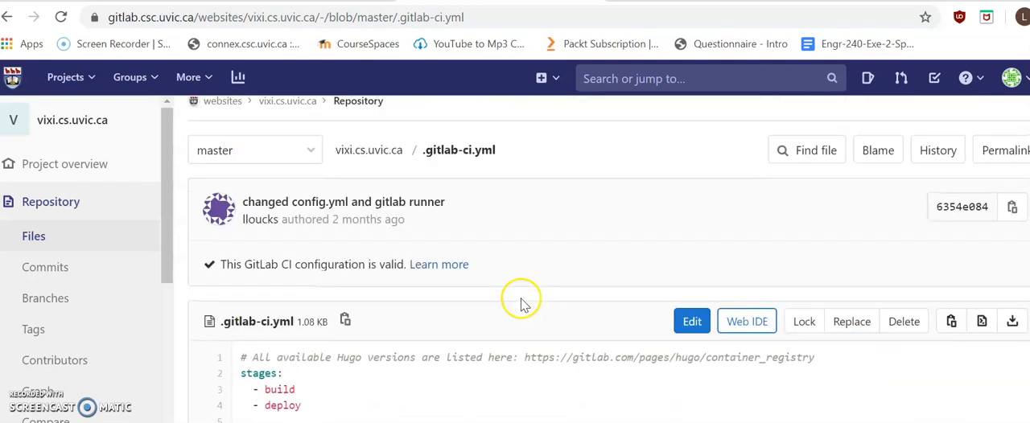
pyautogui.click(372, 150)
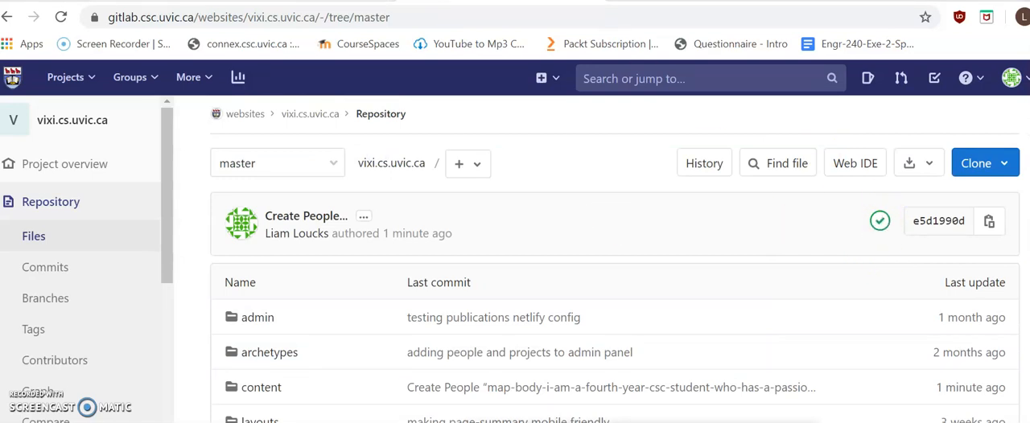
# Step: Switch to the live vixi site in the incognito window and reload its People page to check for the new entry
pyautogui.hotkey('alt', 'Tab')
pyautogui.hotkey('ctrl', 'Tab')
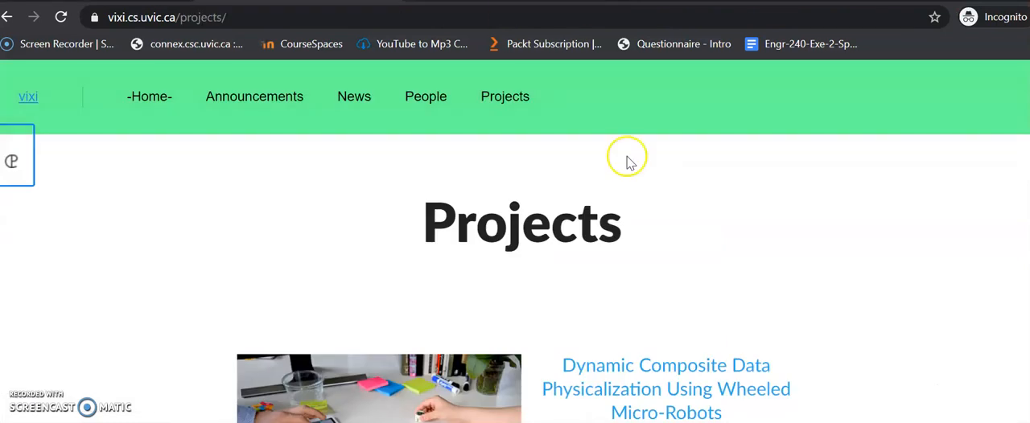
pyautogui.click(426, 98)
pyautogui.scroll(-10, 811, 385)
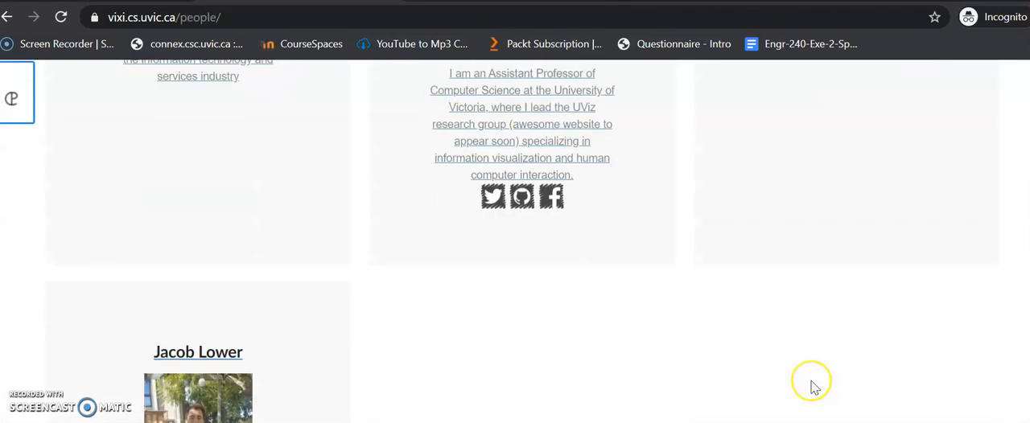
pyautogui.click(390, 18)
pyautogui.press('Return')
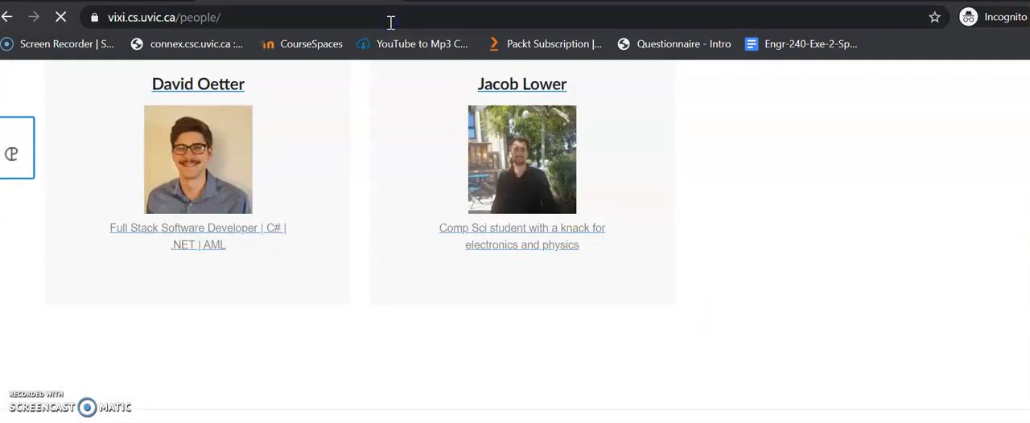
pyautogui.scroll(6, 878, 314)
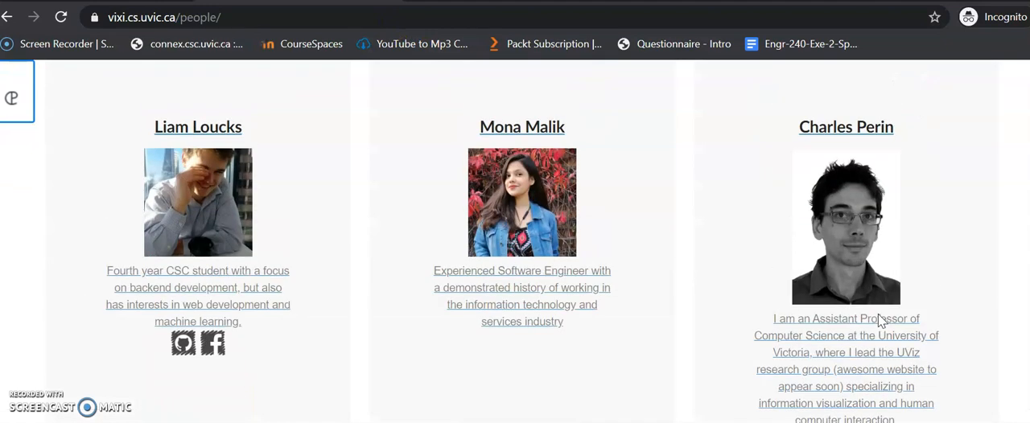
# Step: Open the newly published person's profile from the People page and review its photo, role and description
pyautogui.click(201, 297)
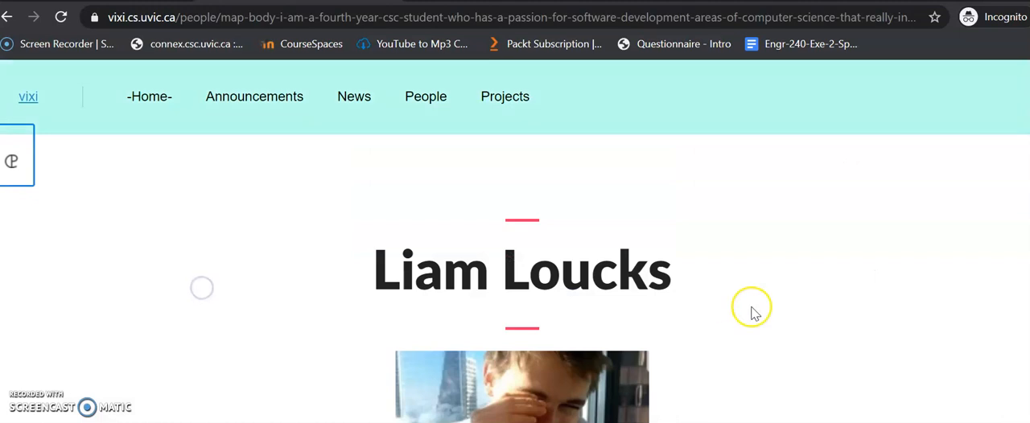
pyautogui.scroll(-5, 753, 308)
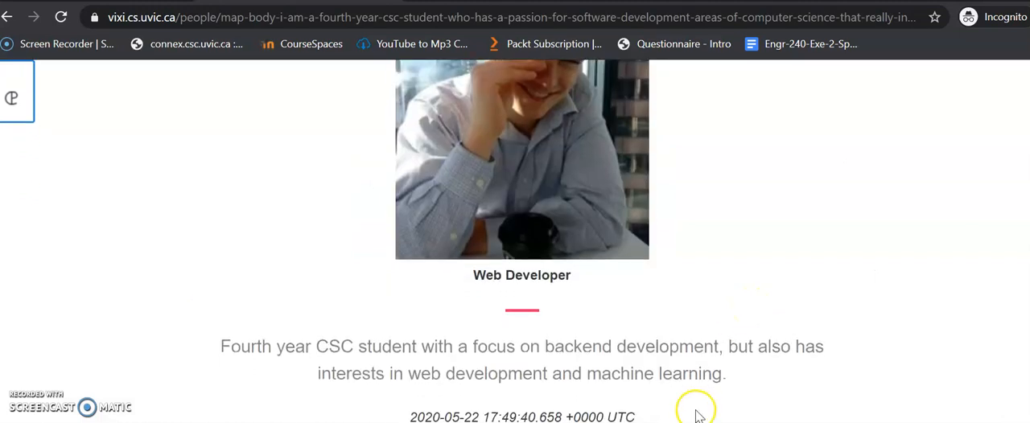
pyautogui.scroll(4, 674, 269)
pyautogui.scroll(-4, 674, 269)
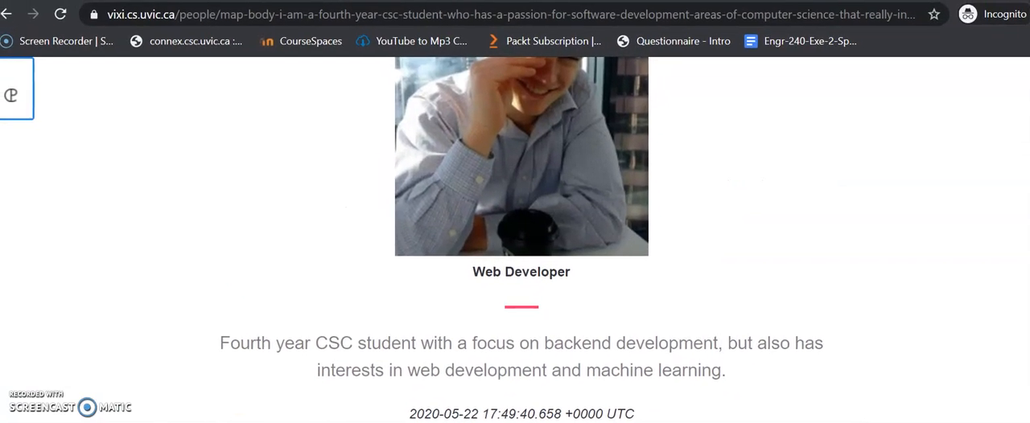
pyautogui.scroll(5, 724, 242)
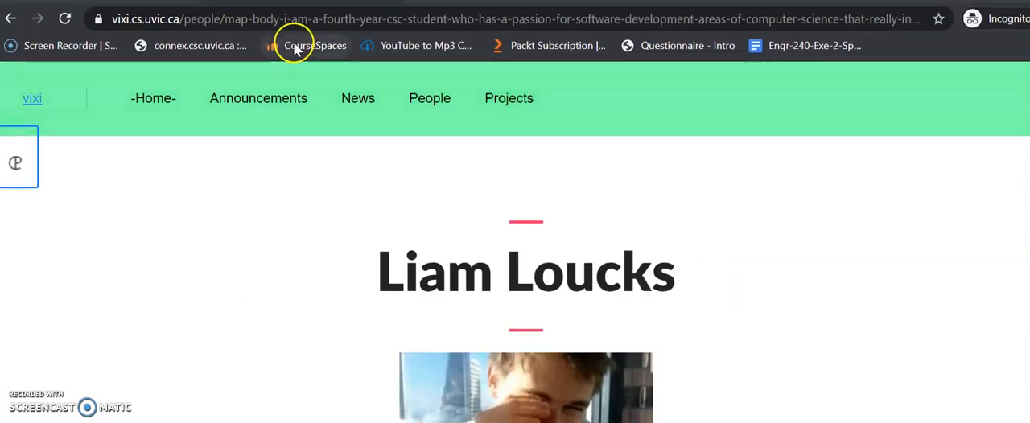
# Step: Browse the live site's News, Projects, Announcements and Home pages, ending on the vixi landing page with the video
pyautogui.click(358, 100)
pyautogui.click(509, 100)
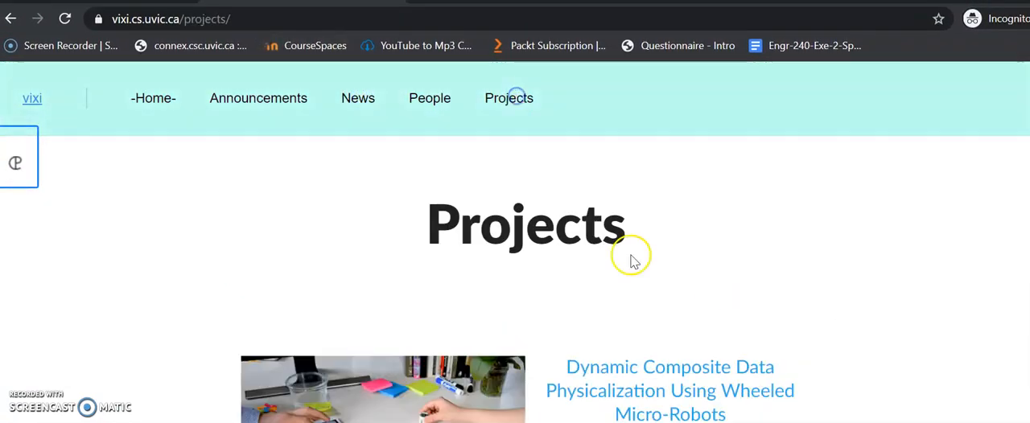
pyautogui.click(281, 98)
pyautogui.click(15, 161)
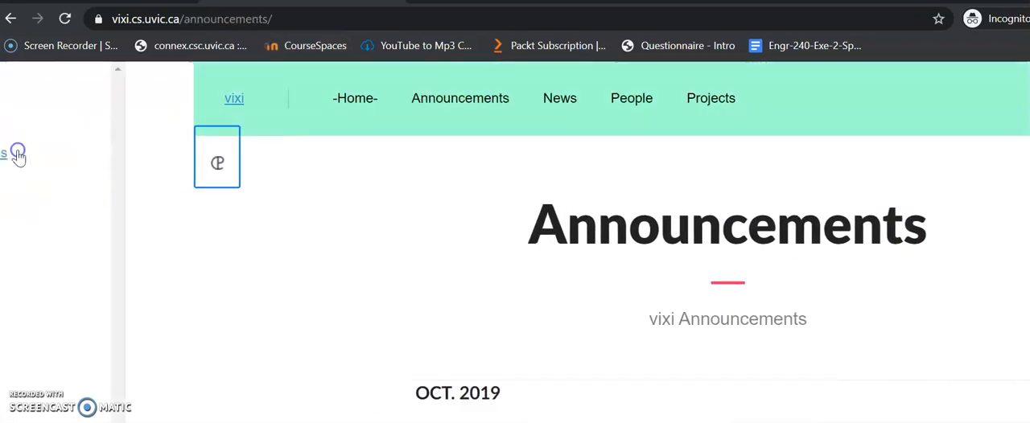
pyautogui.click(240, 154)
pyautogui.click(149, 101)
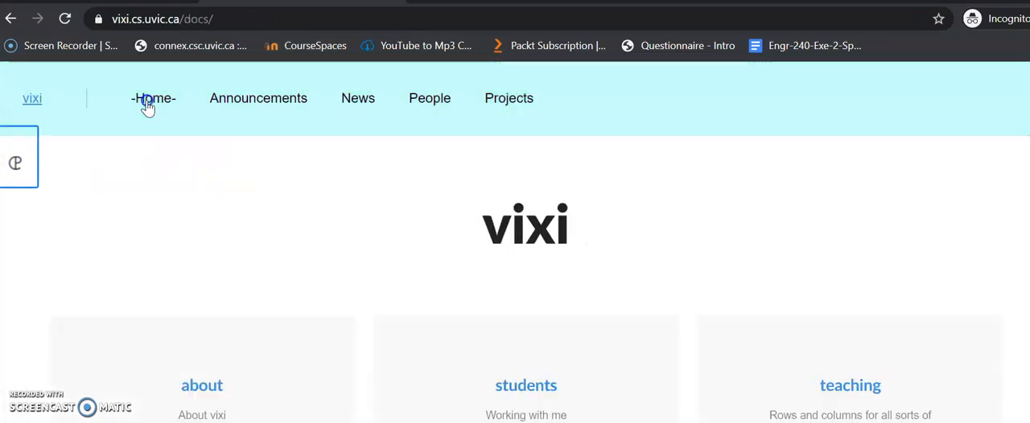
pyautogui.click(29, 100)
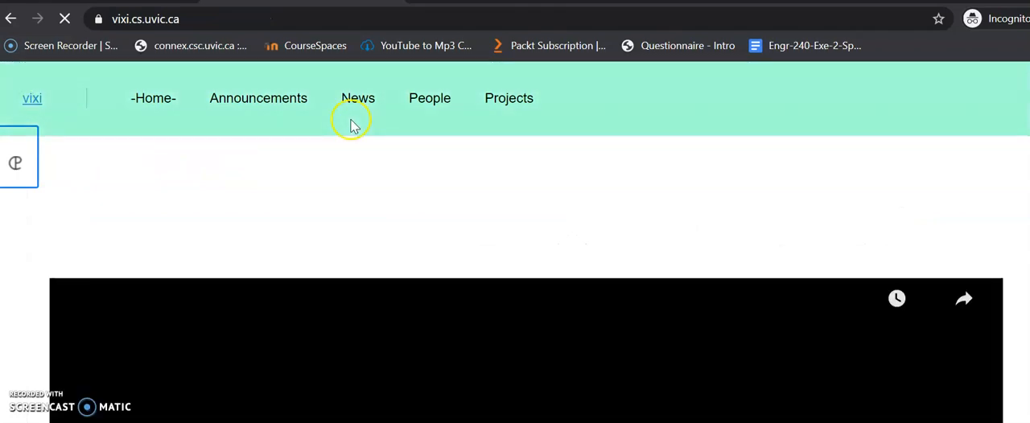
pyautogui.scroll(-5, 378, 218)
pyautogui.scroll(5, 377, 228)
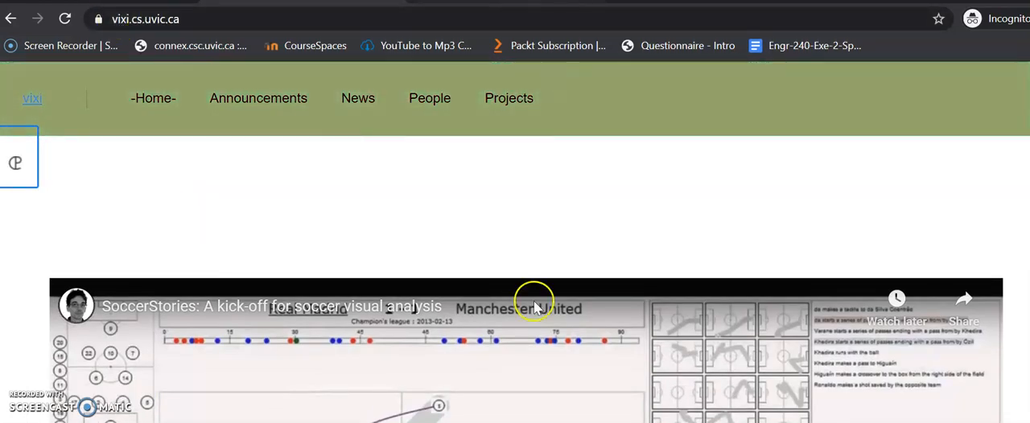
# Step: Switch back to the GitLab repository and open the csv folder inside static
pyautogui.hotkey('alt', 'Tab')
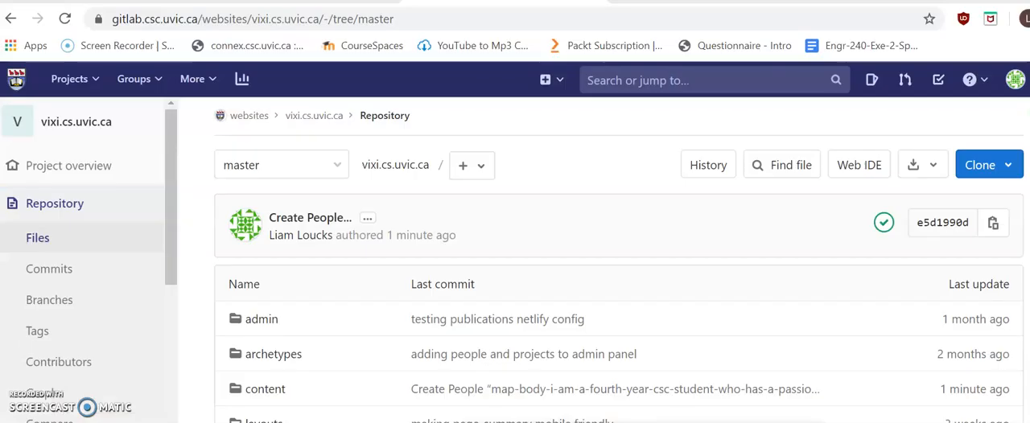
pyautogui.scroll(-3, 555, 310)
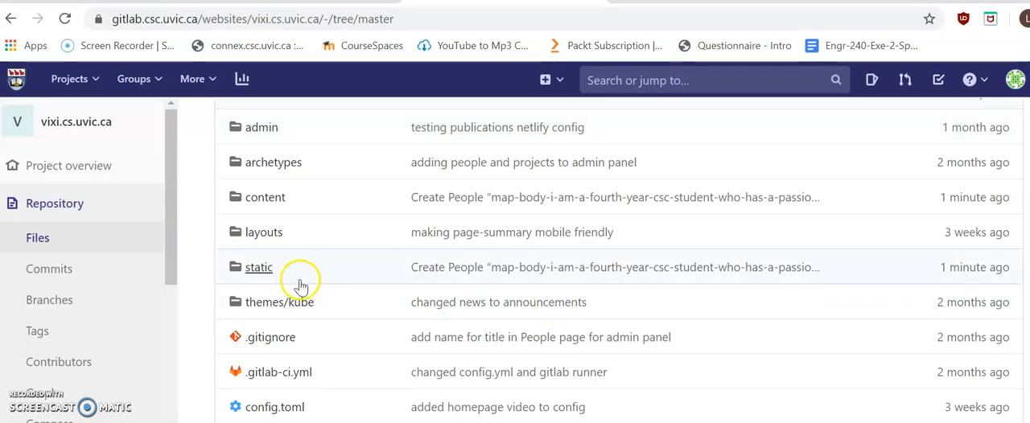
pyautogui.click(259, 266)
pyautogui.scroll(-1, 453, 344)
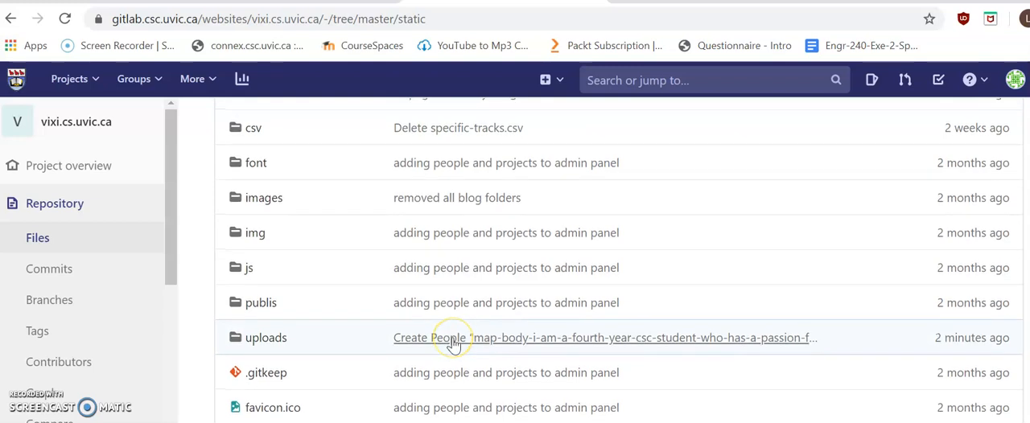
pyautogui.scroll(1, 454, 344)
pyautogui.click(253, 201)
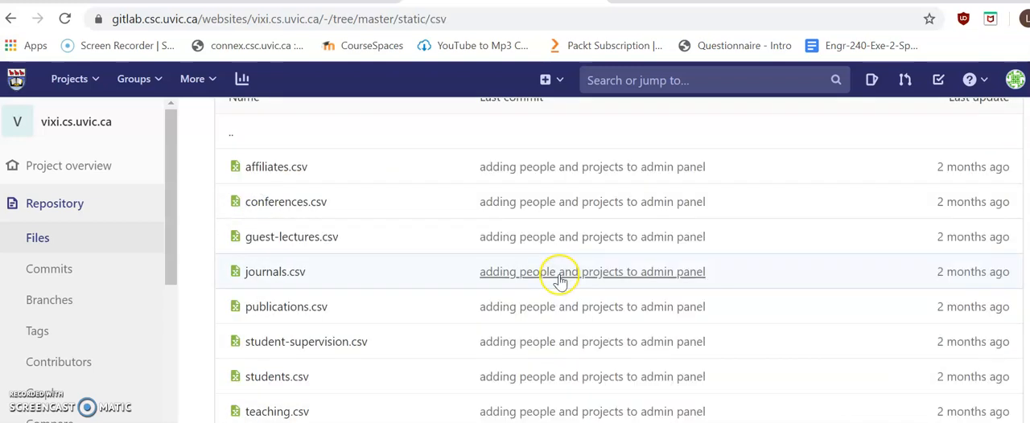
# Step: Examine the list of CSV files in the static/csv folder, from affiliates.csv through workshops.csv
pyautogui.scroll(-1, 495, 281)
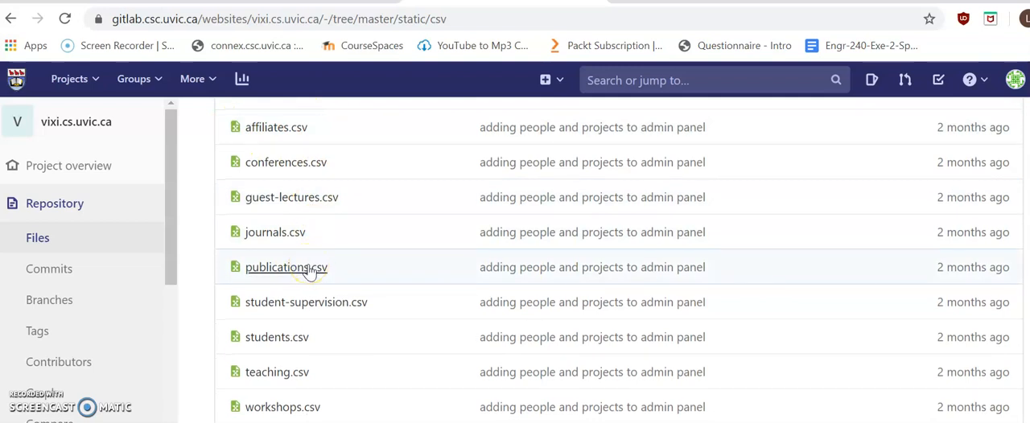
pyautogui.scroll(2, 310, 272)
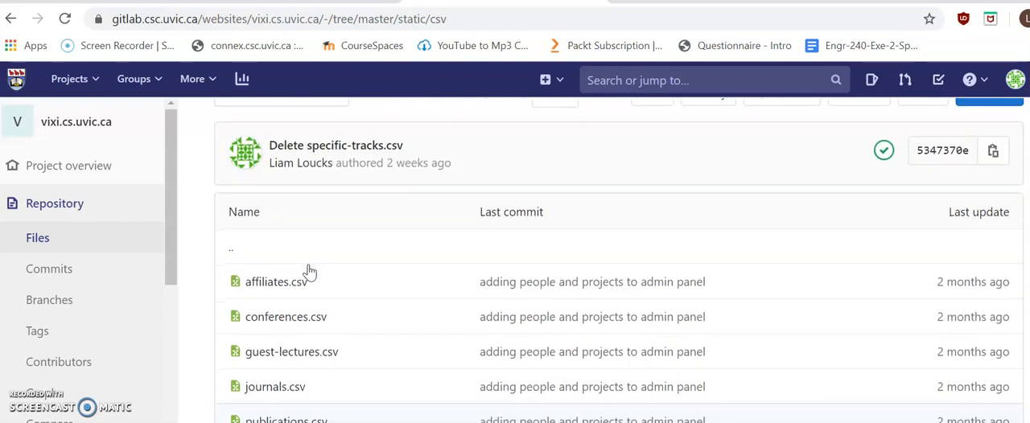
pyautogui.scroll(-1, 310, 272)
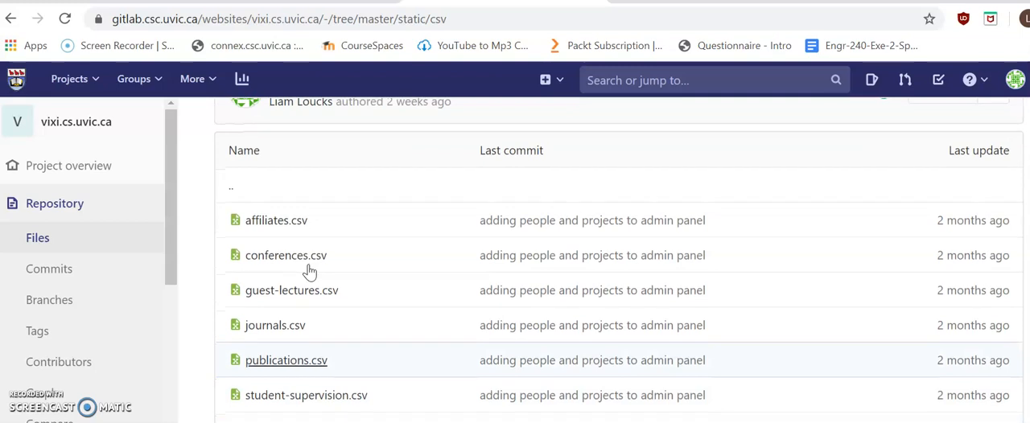
pyautogui.scroll(-1, 600, 341)
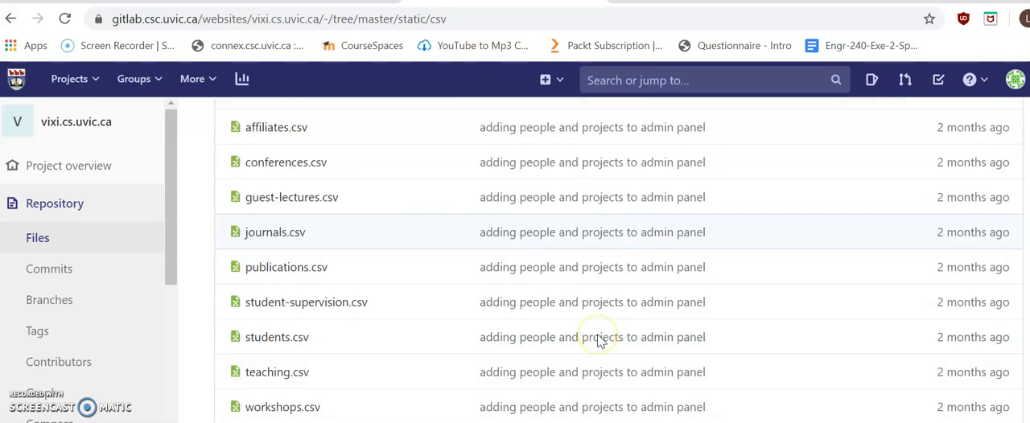
pyautogui.scroll(1, 600, 341)
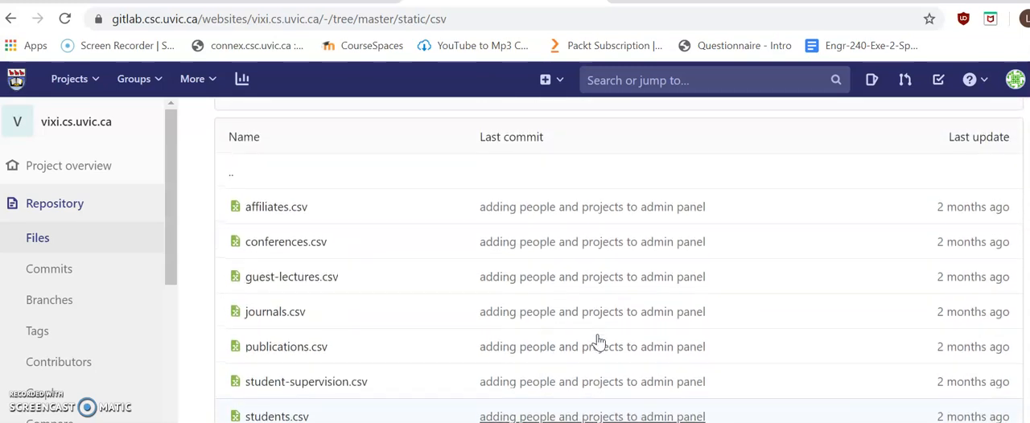
pyautogui.scroll(2, 600, 340)
pyautogui.scroll(-1, 599, 343)
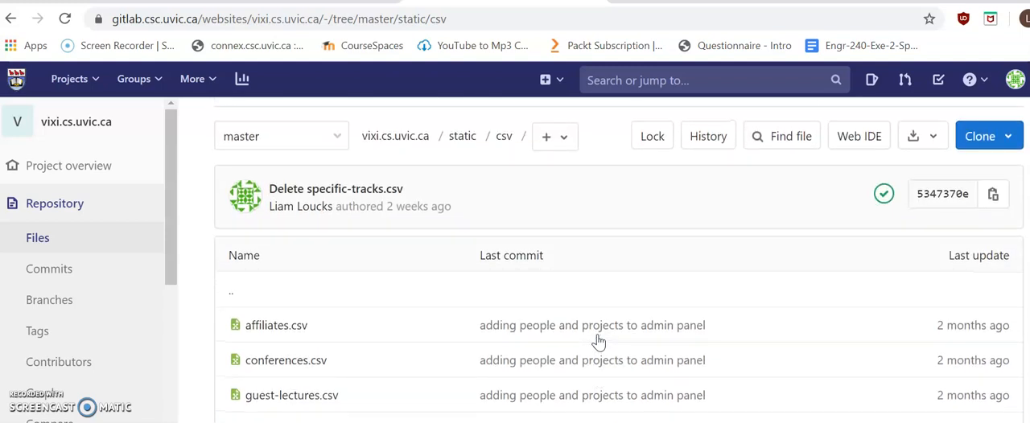
pyautogui.scroll(-3, 598, 343)
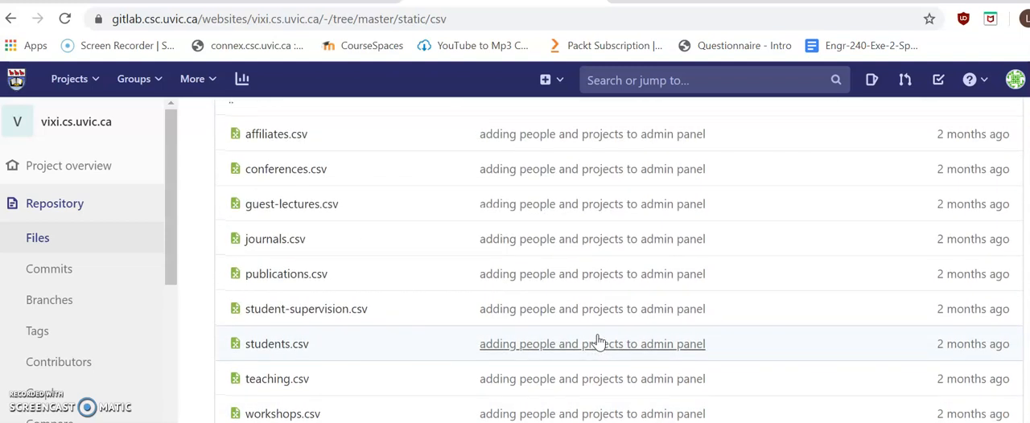
pyautogui.scroll(3, 599, 342)
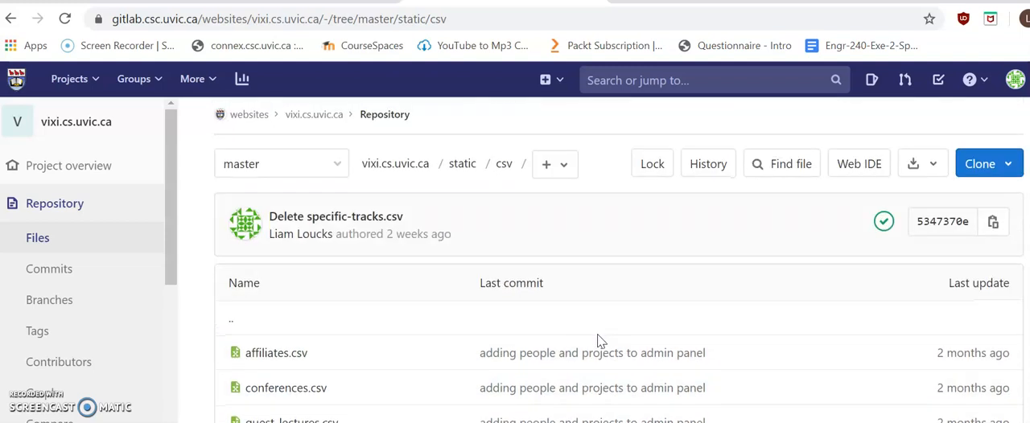